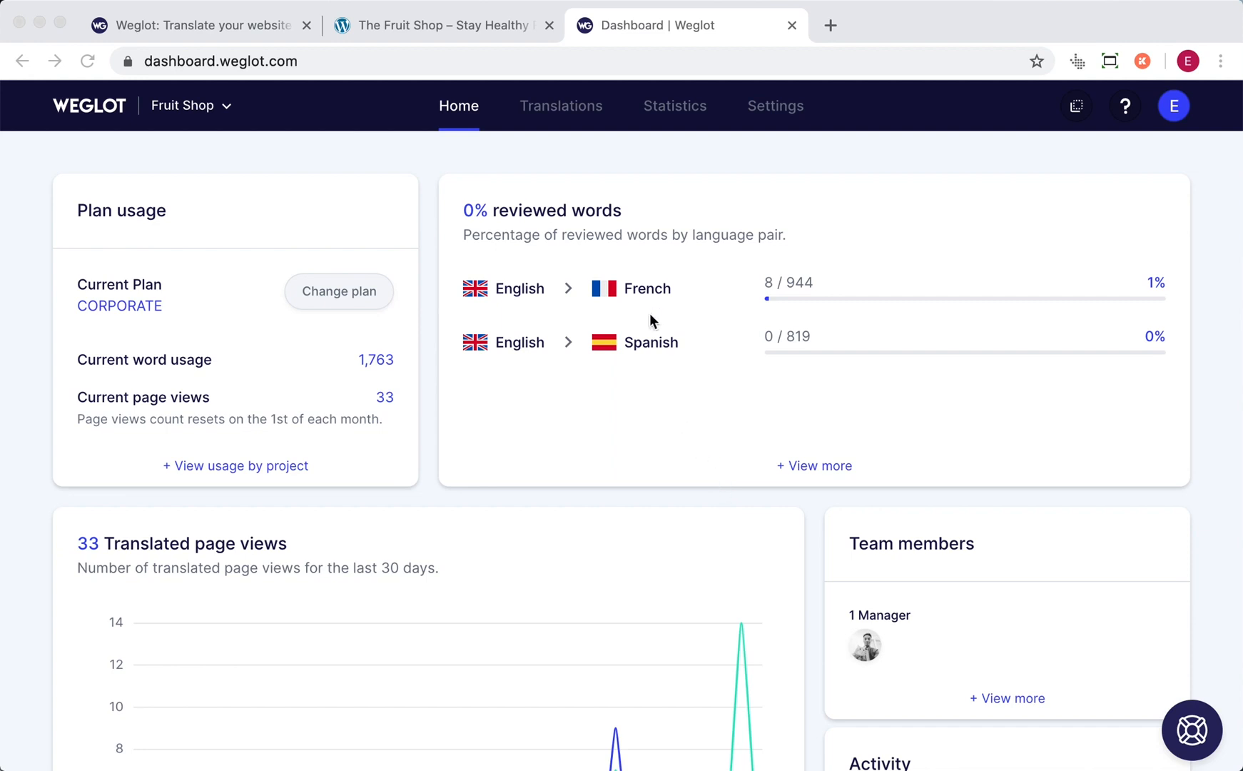
- Open the list of translated language pairs for the Fruit Shop project
{"action": "left_click", "coordinate": [573, 116]}
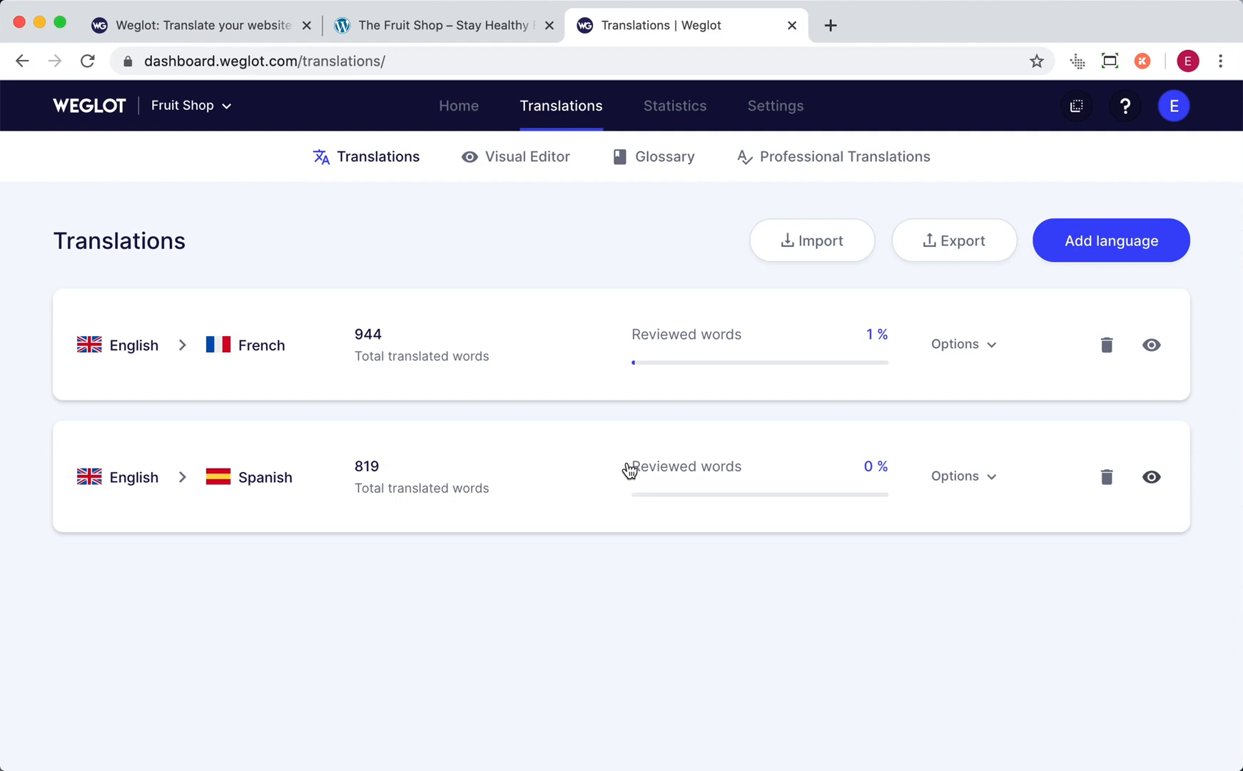
- Turn the display of automatic translations off and back on for the English to French pair
{"action": "left_click", "coordinate": [980, 346]}
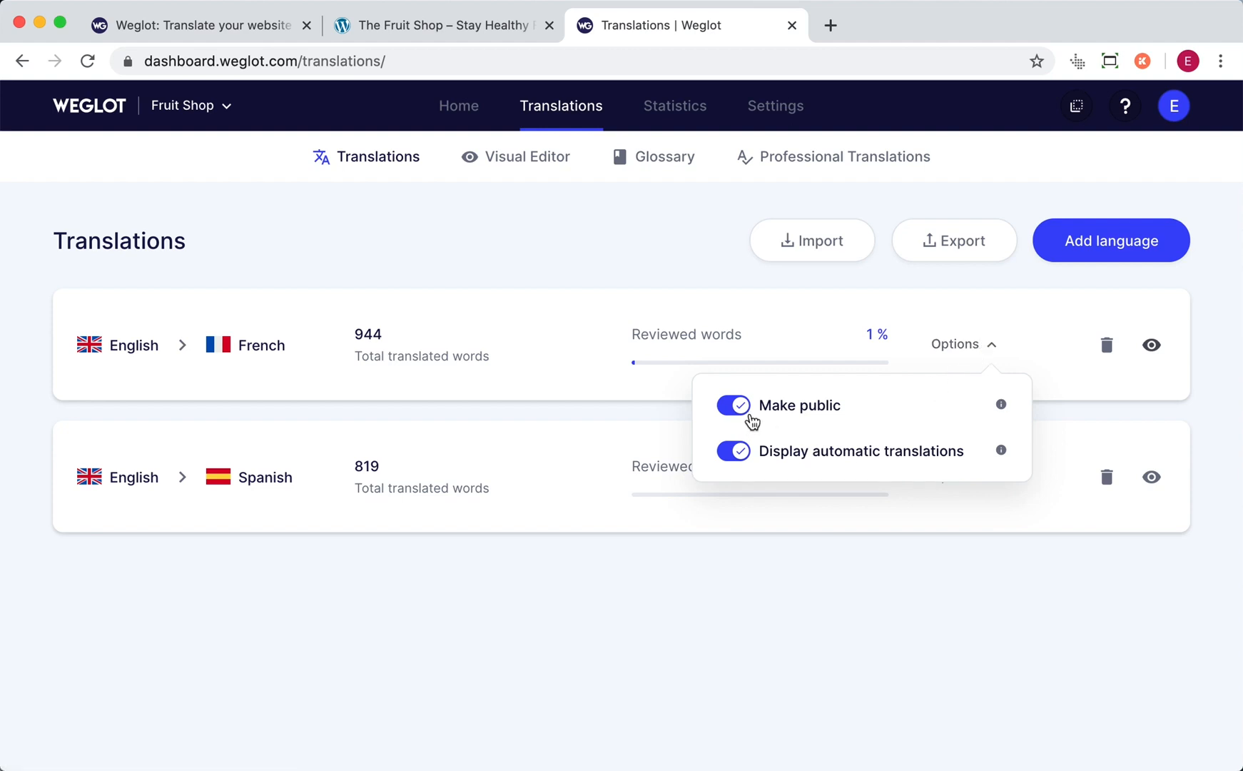
{"action": "left_click", "coordinate": [737, 411]}
{"action": "left_click", "coordinate": [739, 453]}
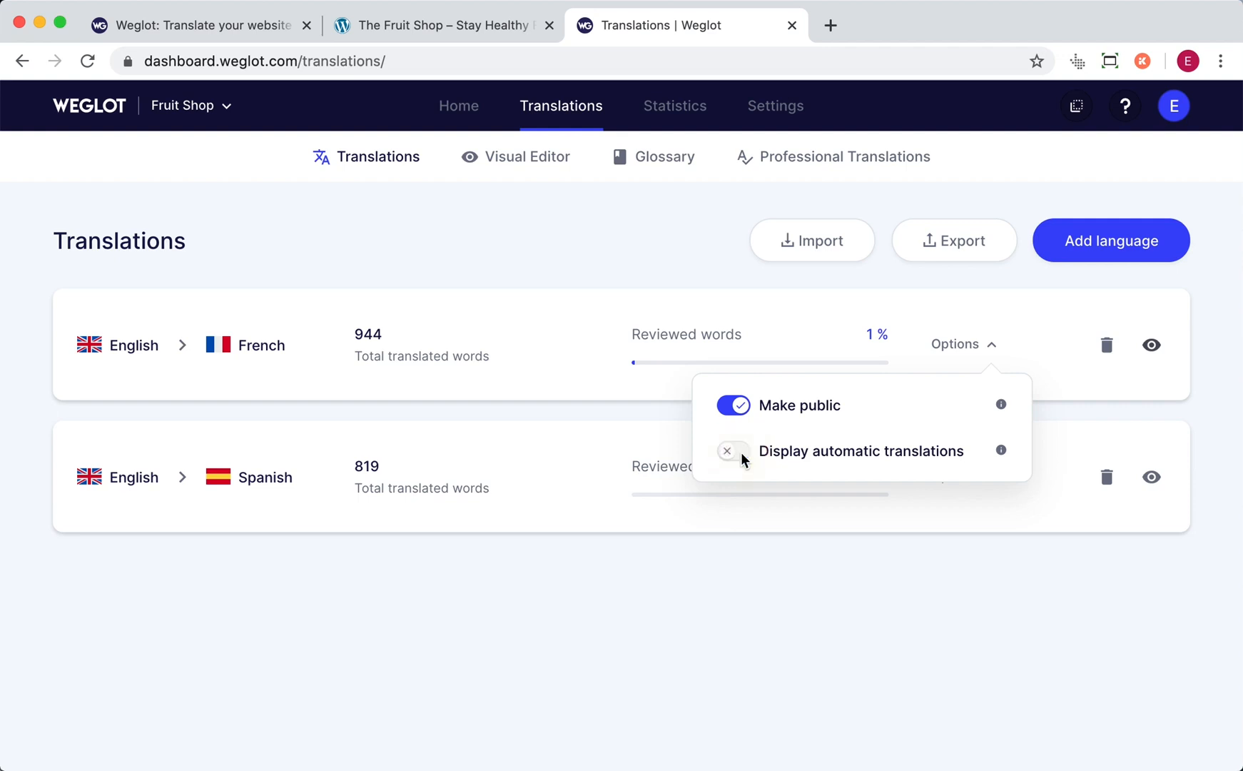
{"action": "left_click", "coordinate": [739, 453]}
{"action": "left_click", "coordinate": [830, 583]}
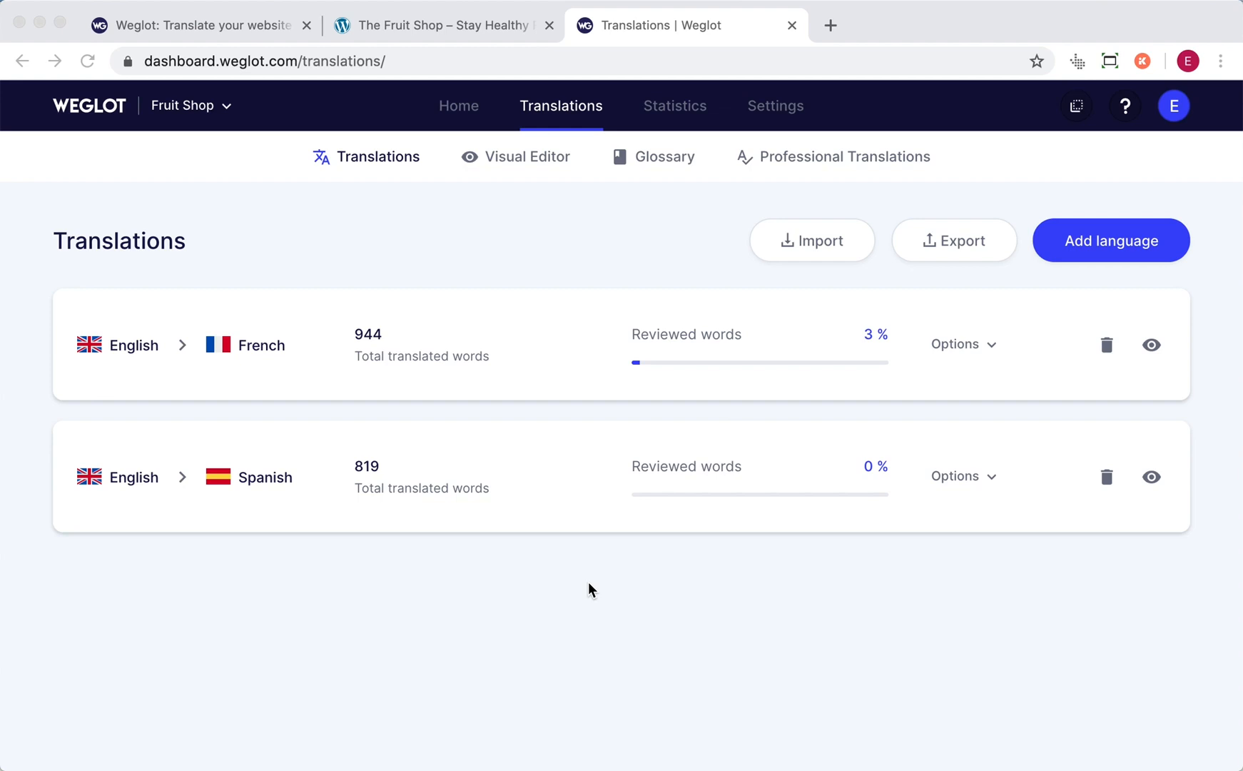
- Open the English to French translations and filter them by the /about-us URL, switching the filter to the / URL
{"action": "left_click", "coordinate": [443, 353]}
{"action": "left_click", "coordinate": [426, 357]}
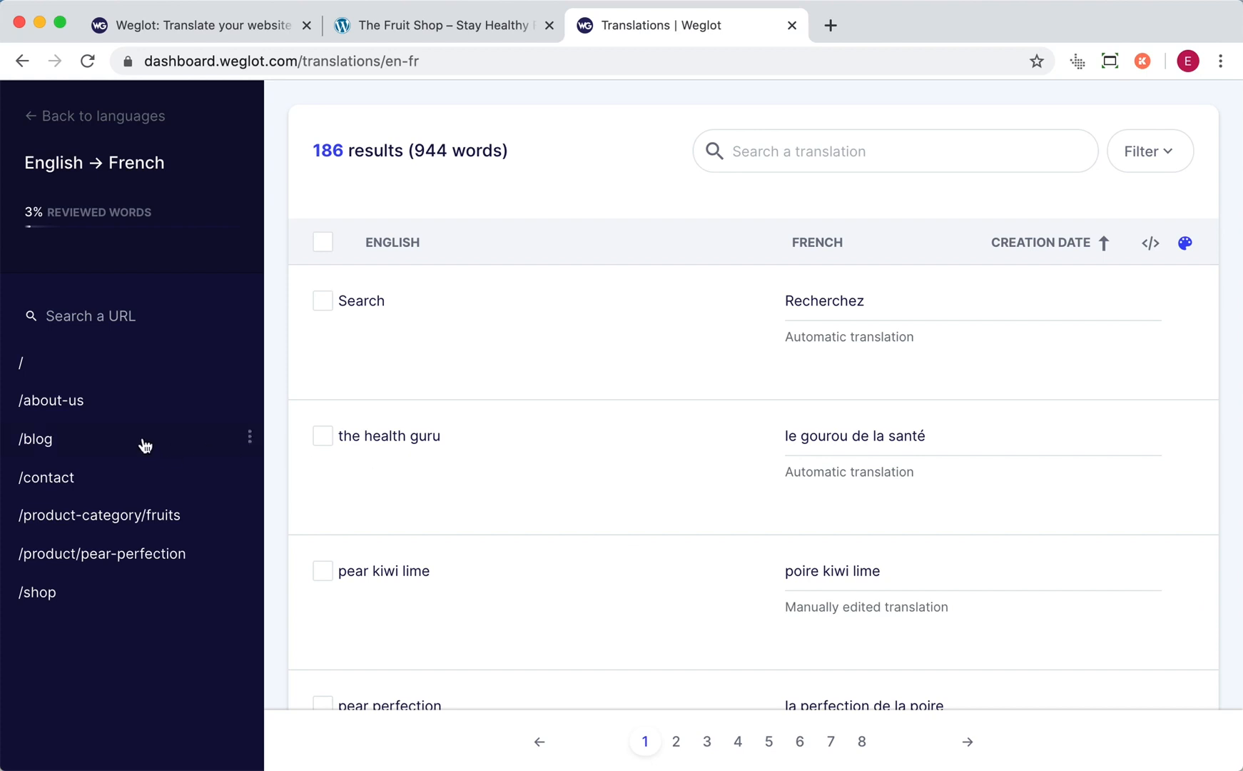
{"action": "left_click", "coordinate": [123, 406]}
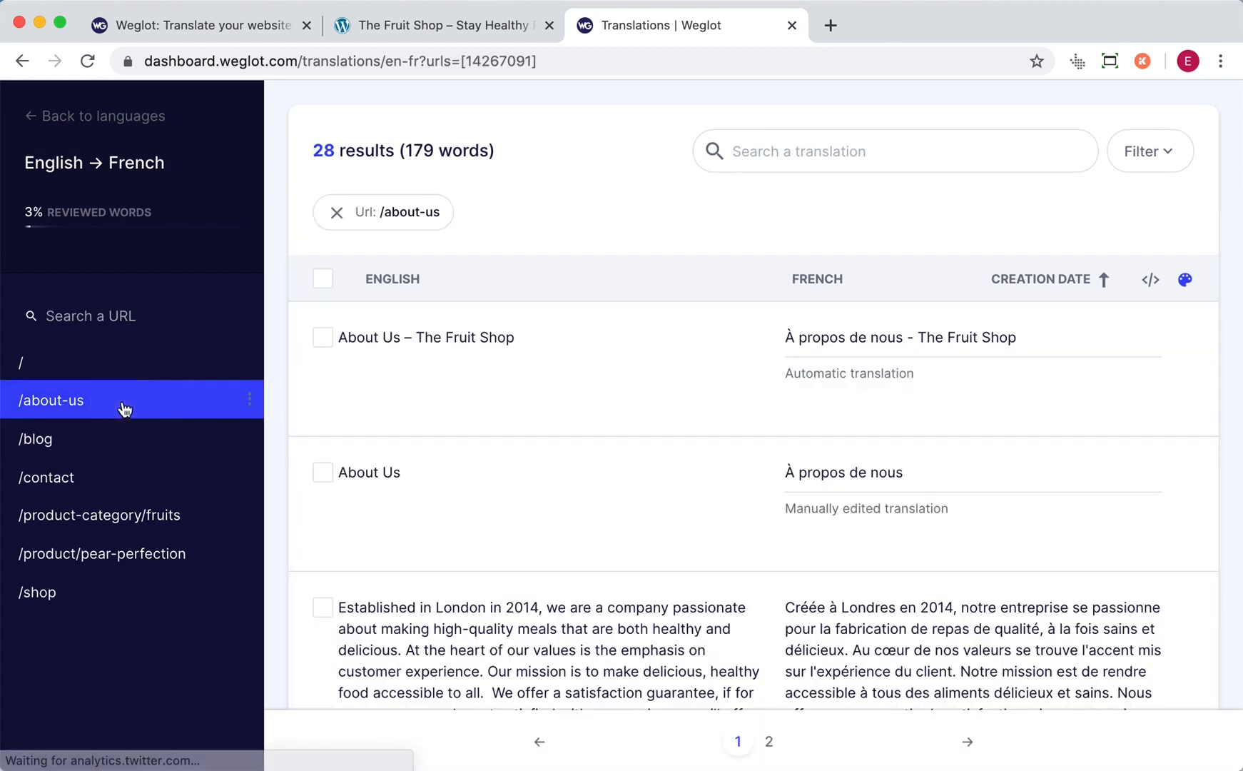
{"action": "left_click", "coordinate": [111, 364]}
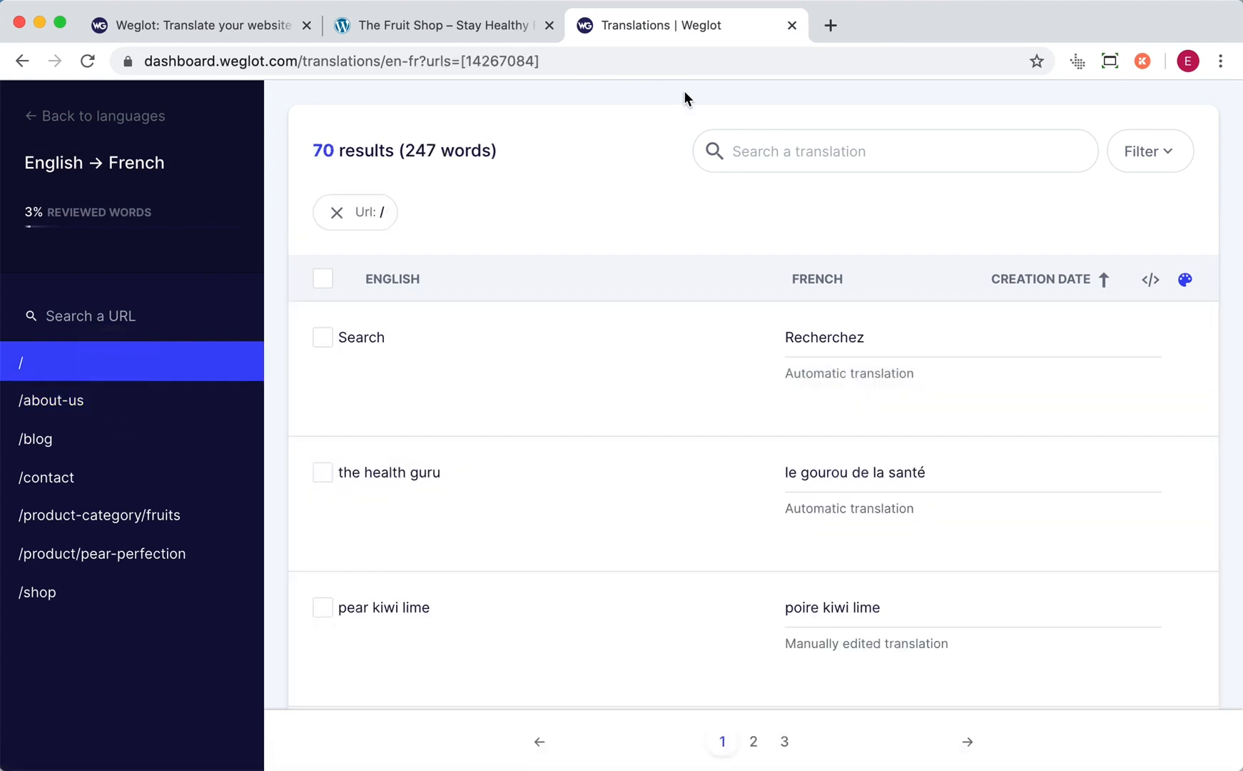
{"action": "left_click", "coordinate": [75, 314]}
{"action": "left_click", "coordinate": [763, 153]}
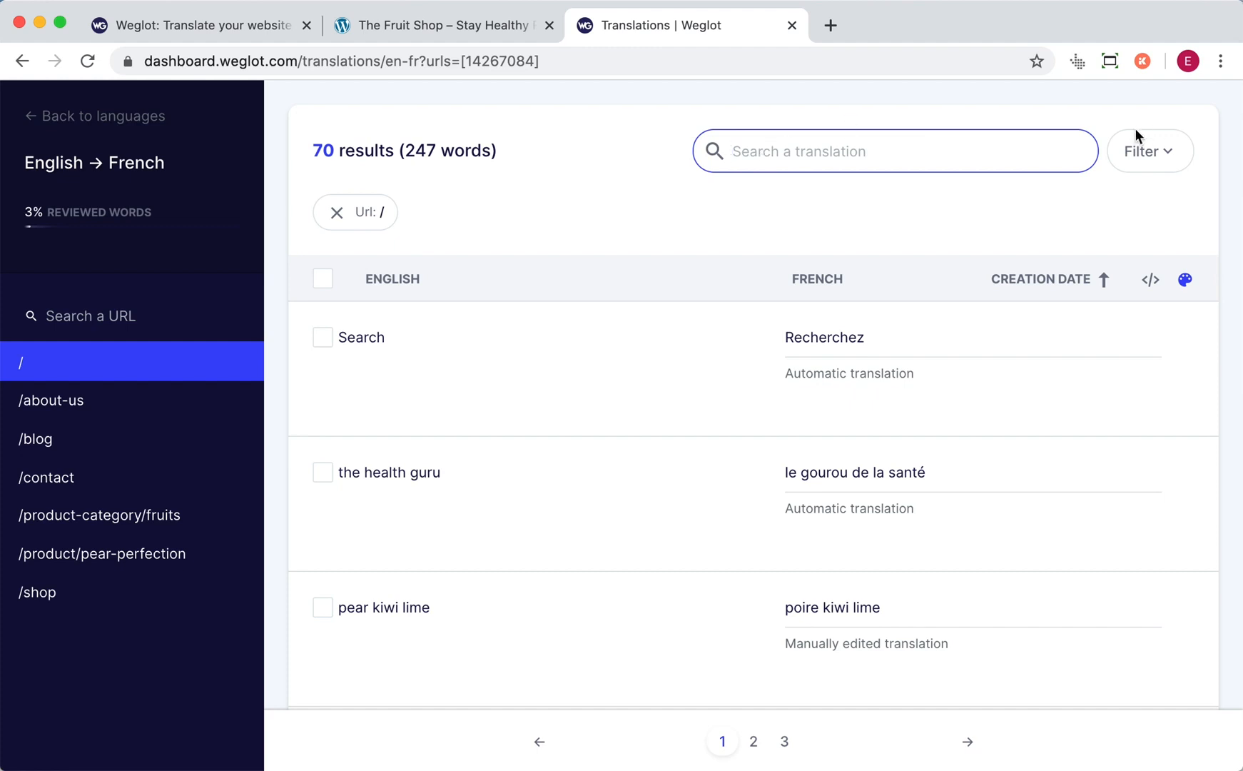
- Filter the translations by Automatic, Manual and Pro quality in turn, and reset the quality filter to All
{"action": "left_click", "coordinate": [1141, 152]}
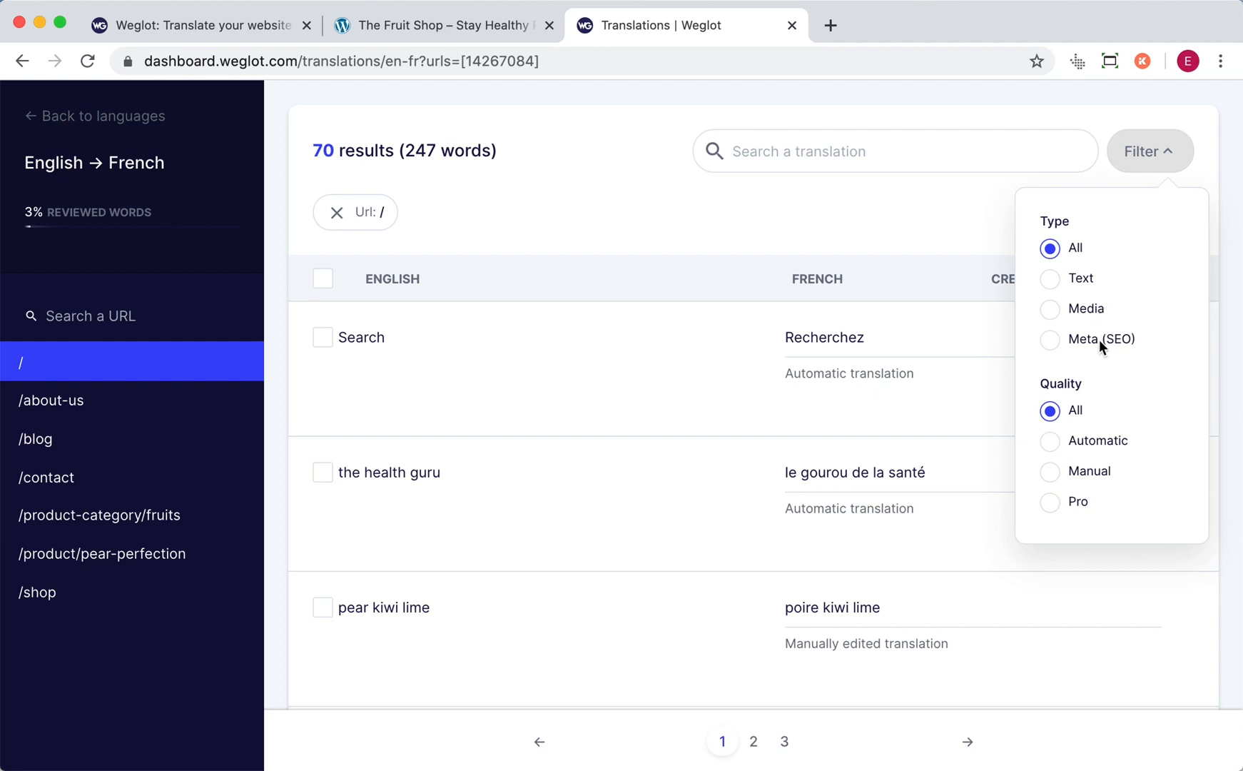
{"action": "left_click", "coordinate": [1050, 444]}
{"action": "left_click", "coordinate": [1049, 470]}
{"action": "left_click", "coordinate": [1050, 503]}
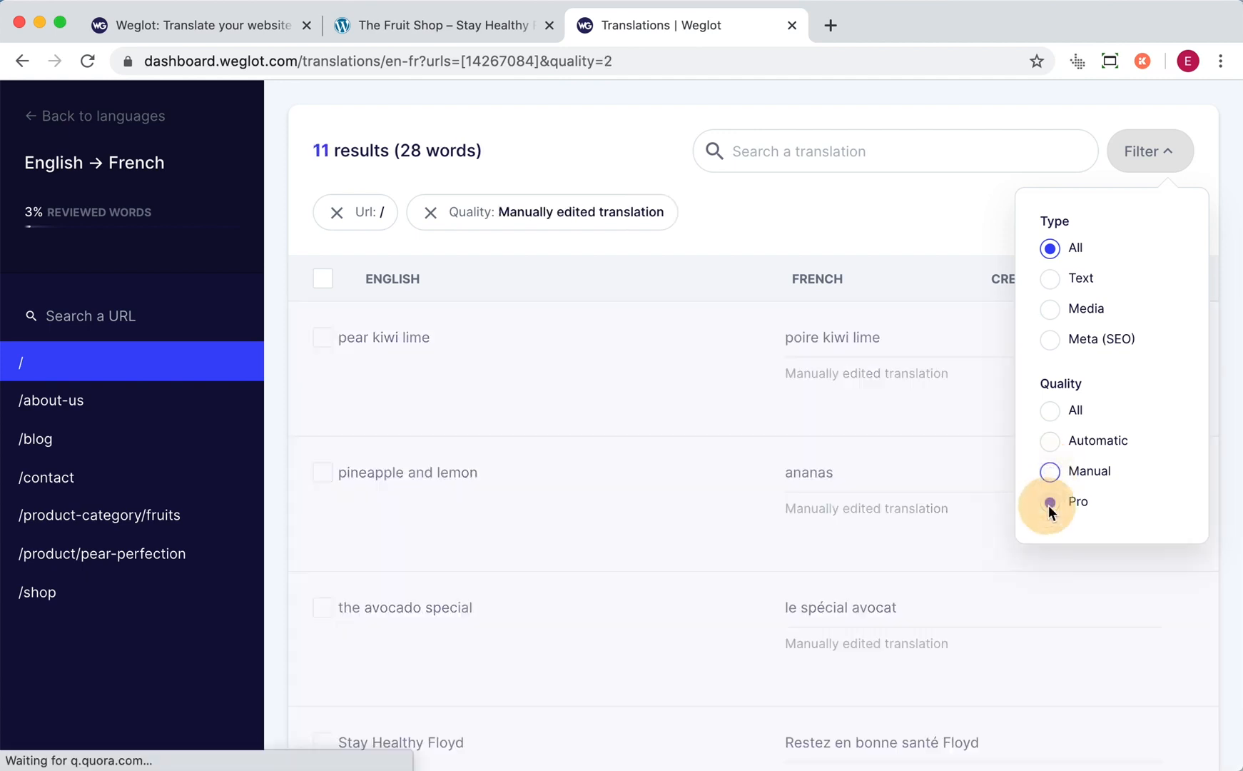
{"action": "left_click", "coordinate": [1049, 411]}
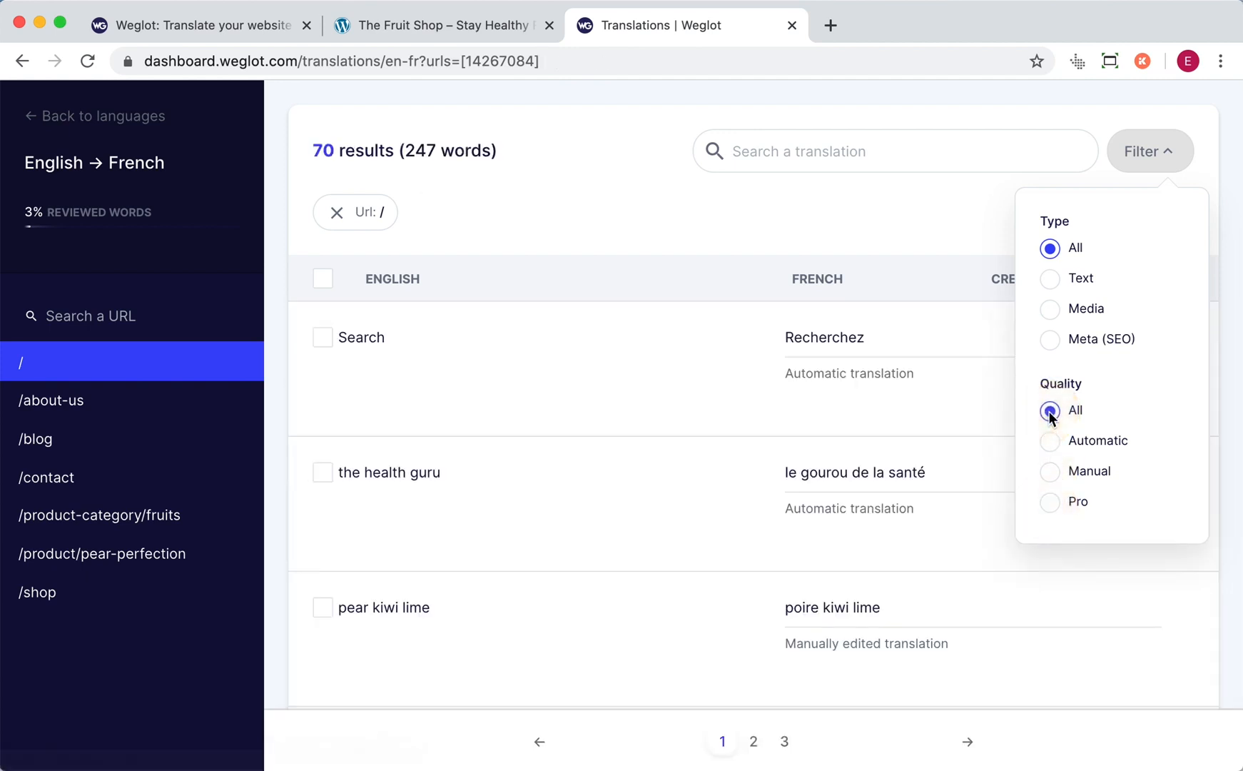
{"action": "left_click", "coordinate": [922, 213]}
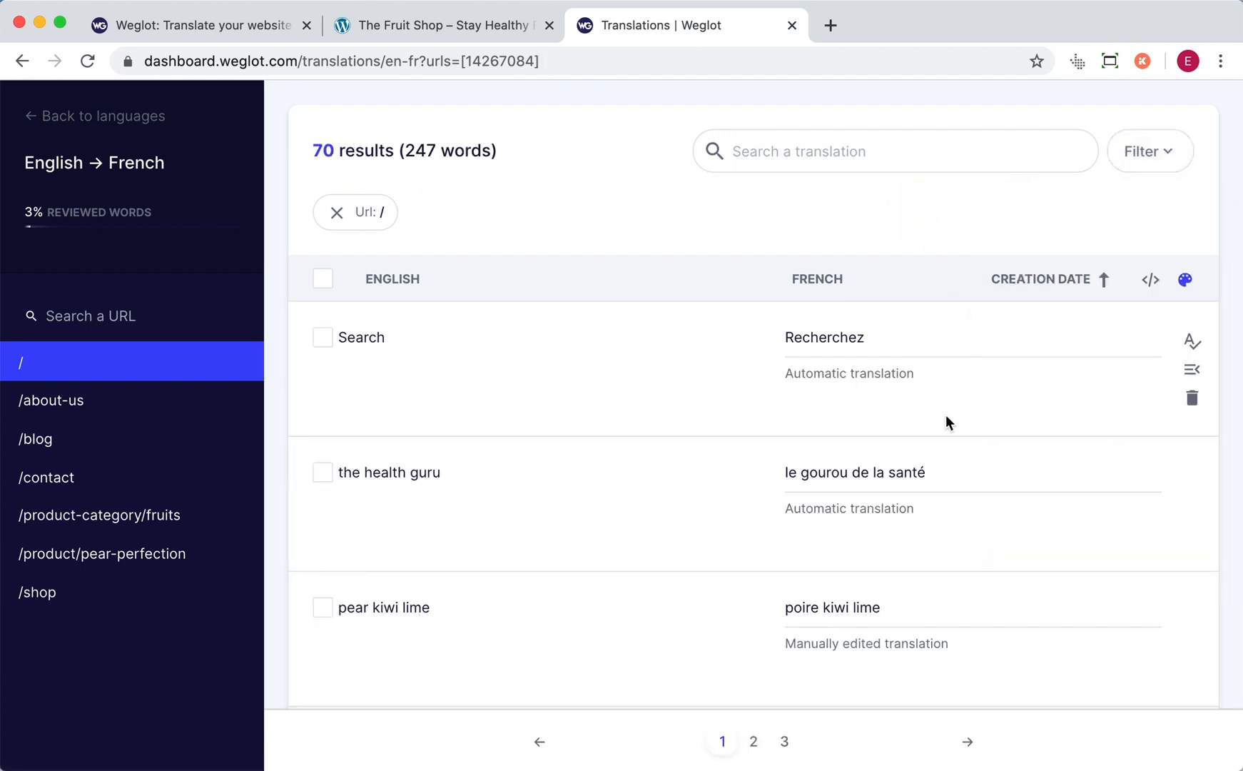
- Change the French translation of "pear perfection" to "la poire" and save it
{"action": "scroll", "coordinate": [946, 415], "scroll_direction": "down", "scroll_amount": 3}
{"action": "scroll", "coordinate": [947, 415], "scroll_direction": "down", "scroll_amount": 3}
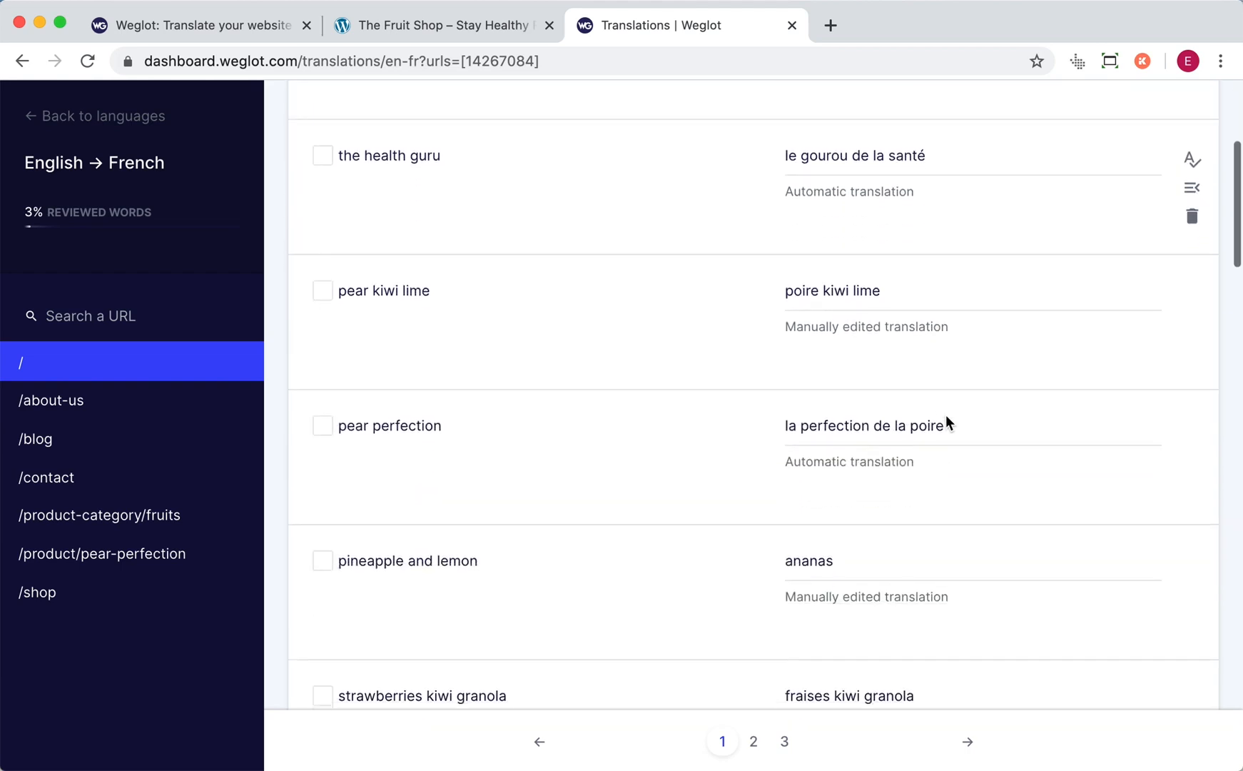
{"action": "left_click", "coordinate": [949, 423]}
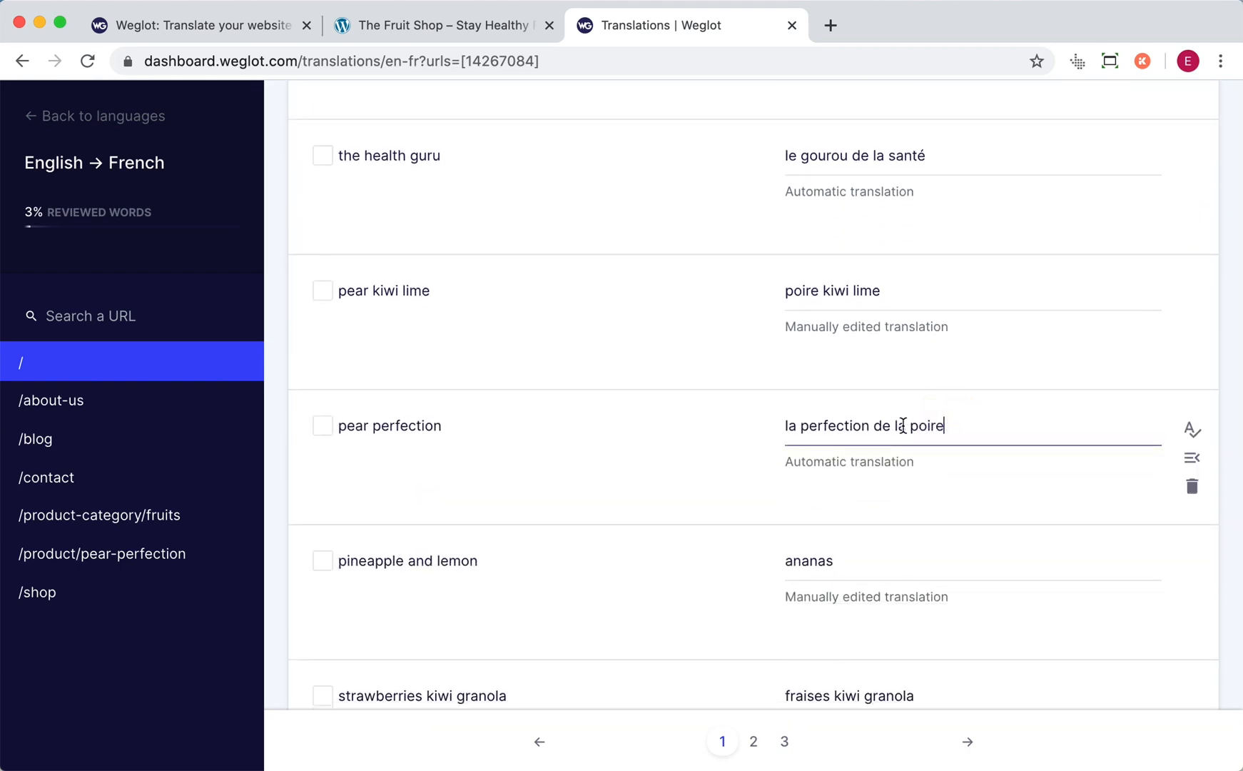
{"action": "left_click_drag", "start_coordinate": [897, 424], "coordinate": [772, 426]}
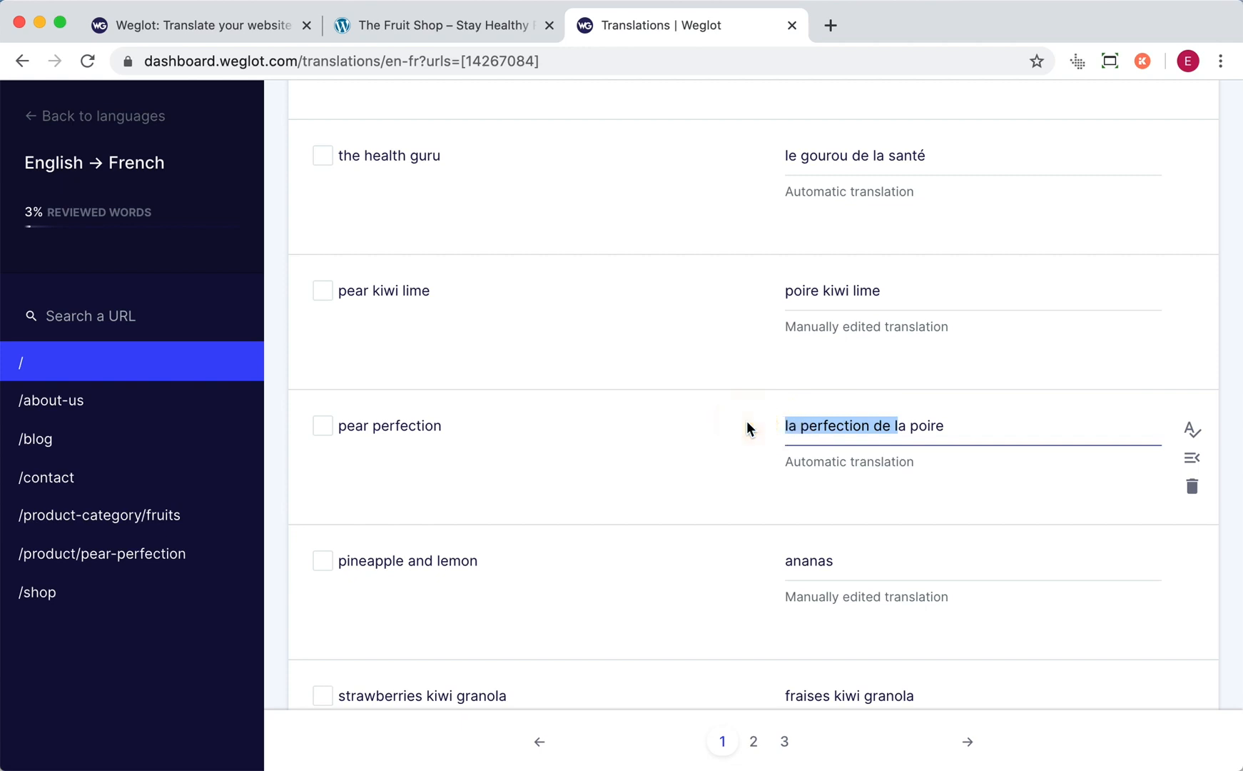
{"action": "key", "text": "BackSpace"}
{"action": "type", "text": "l"}
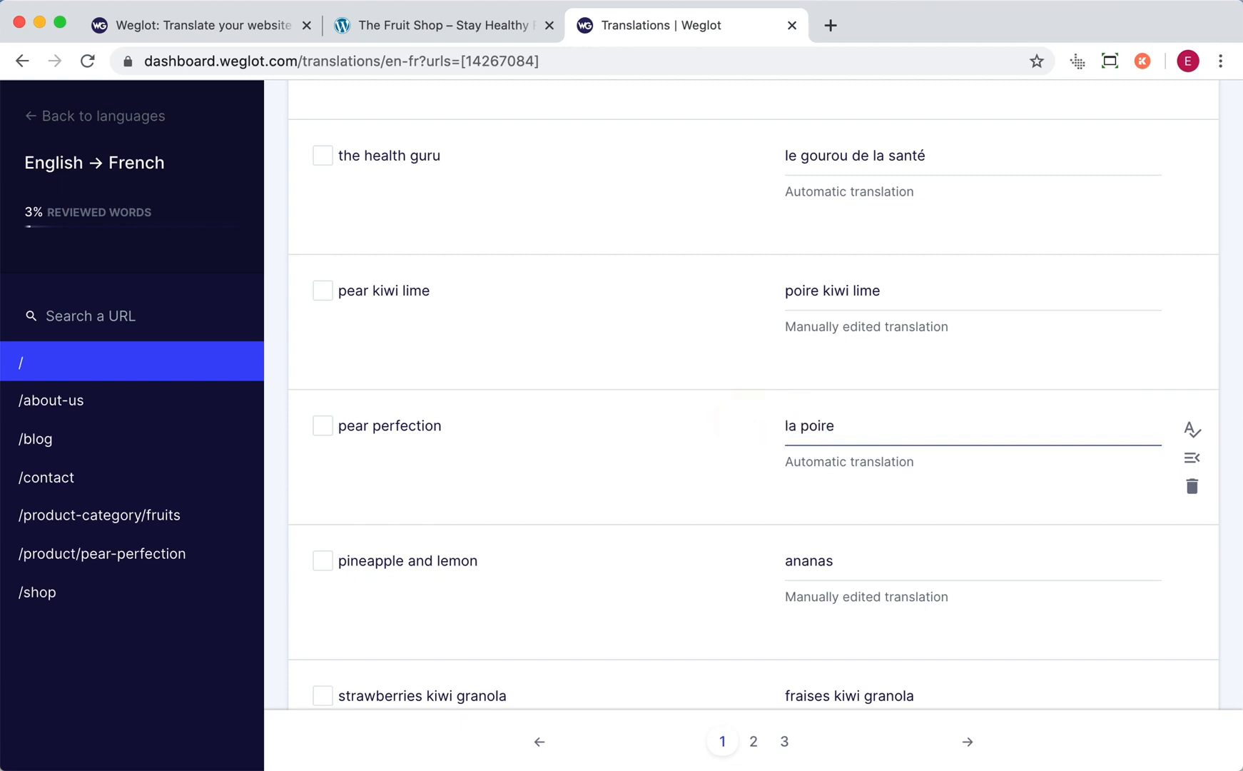
{"action": "left_click", "coordinate": [1224, 459]}
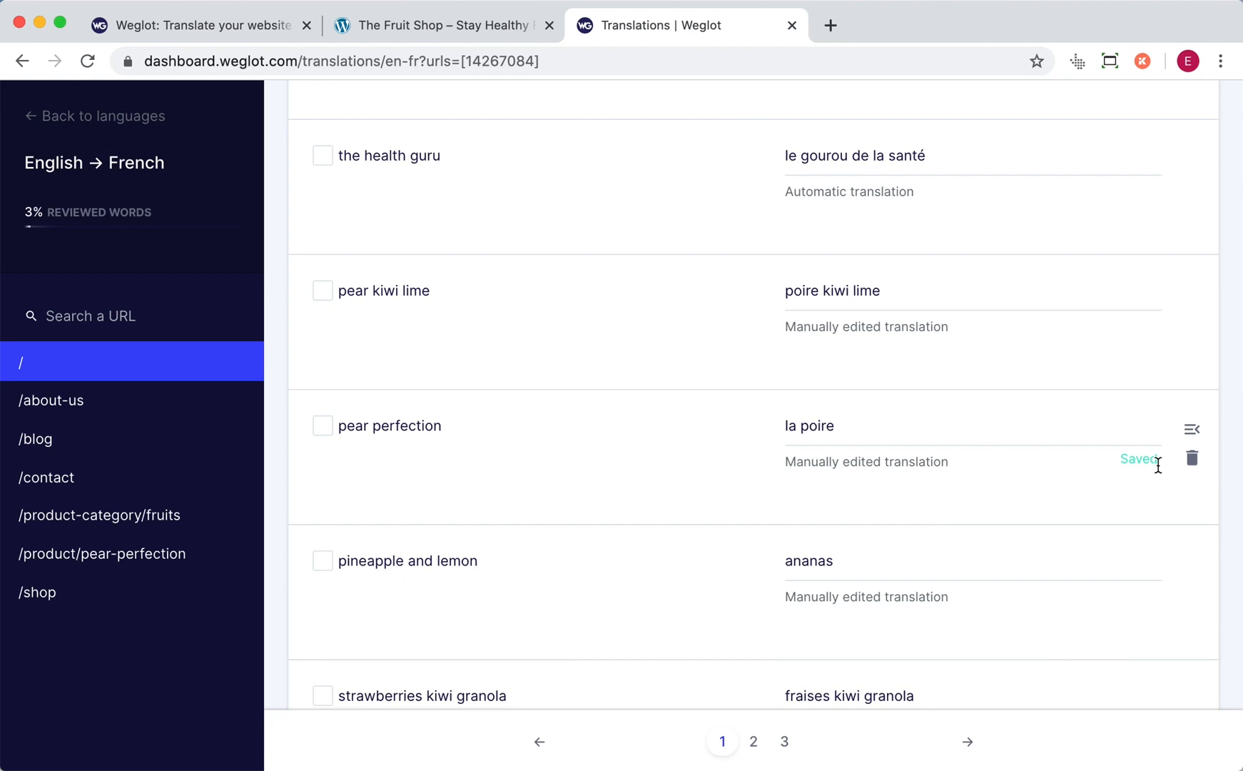
- Review the details and change history of the "pear perfection" translation, and close them
{"action": "left_click", "coordinate": [1185, 433]}
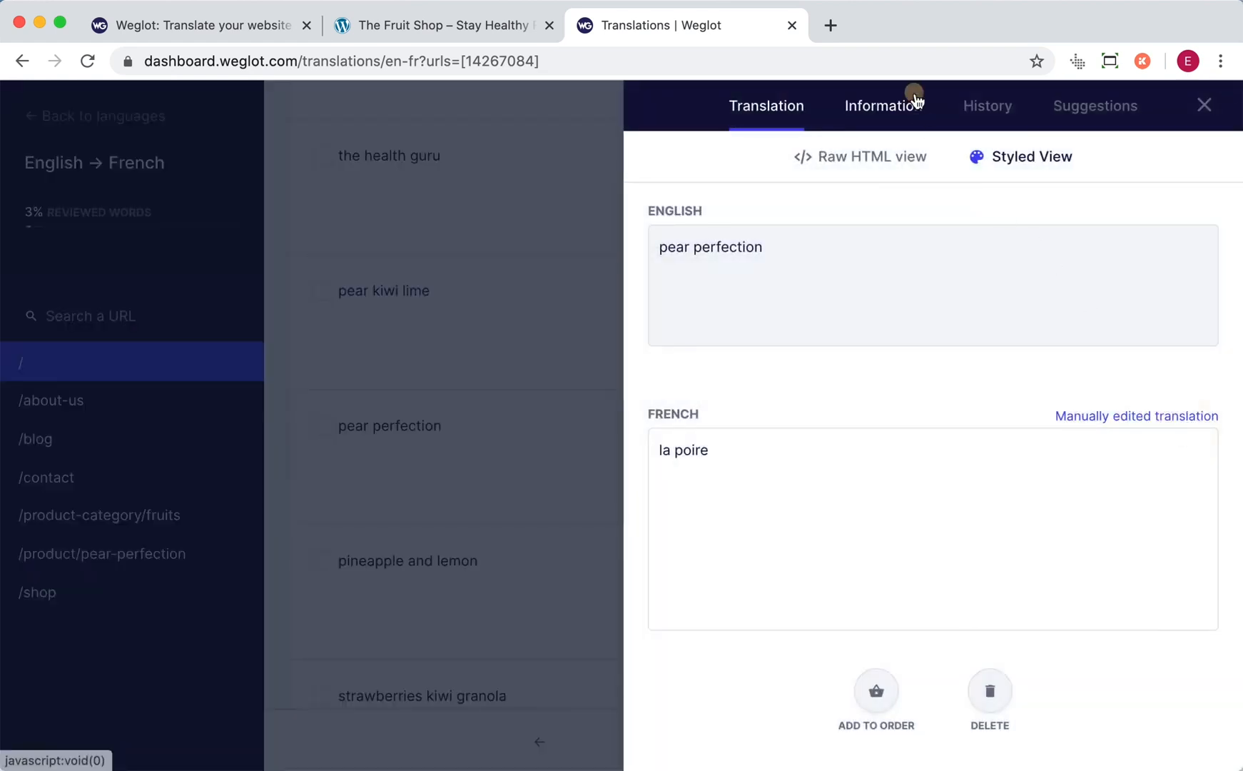
{"action": "left_click", "coordinate": [915, 98]}
{"action": "left_click", "coordinate": [988, 116]}
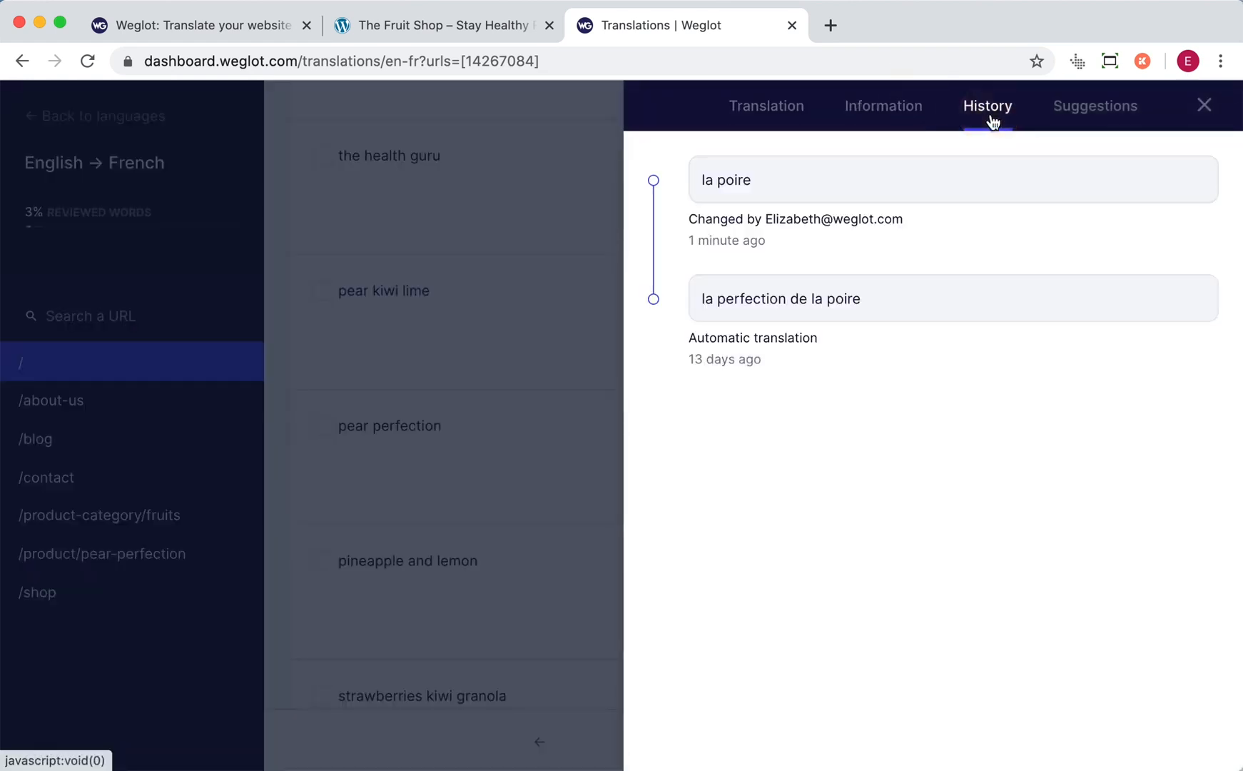
{"action": "left_click", "coordinate": [1205, 106]}
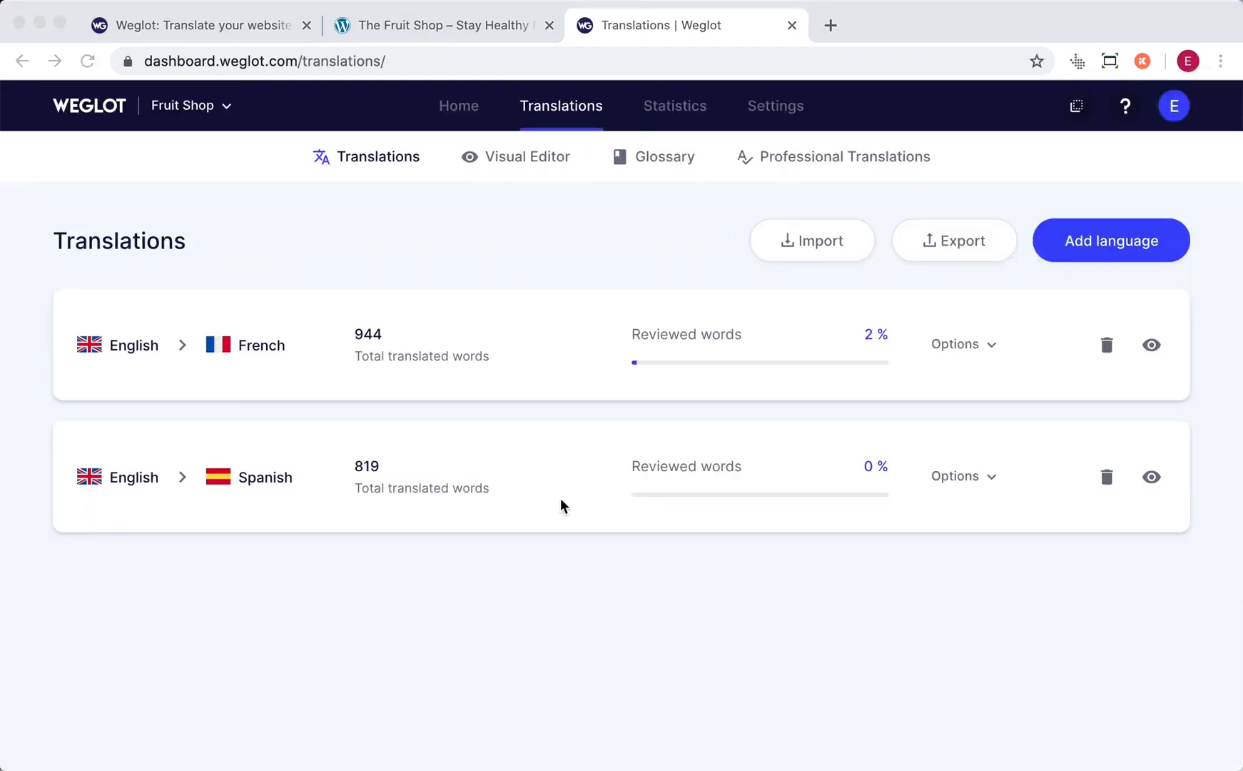
- Start the Visual Editor on the website, set its language to French and highlight all translation qualities
{"action": "left_click", "coordinate": [519, 168]}
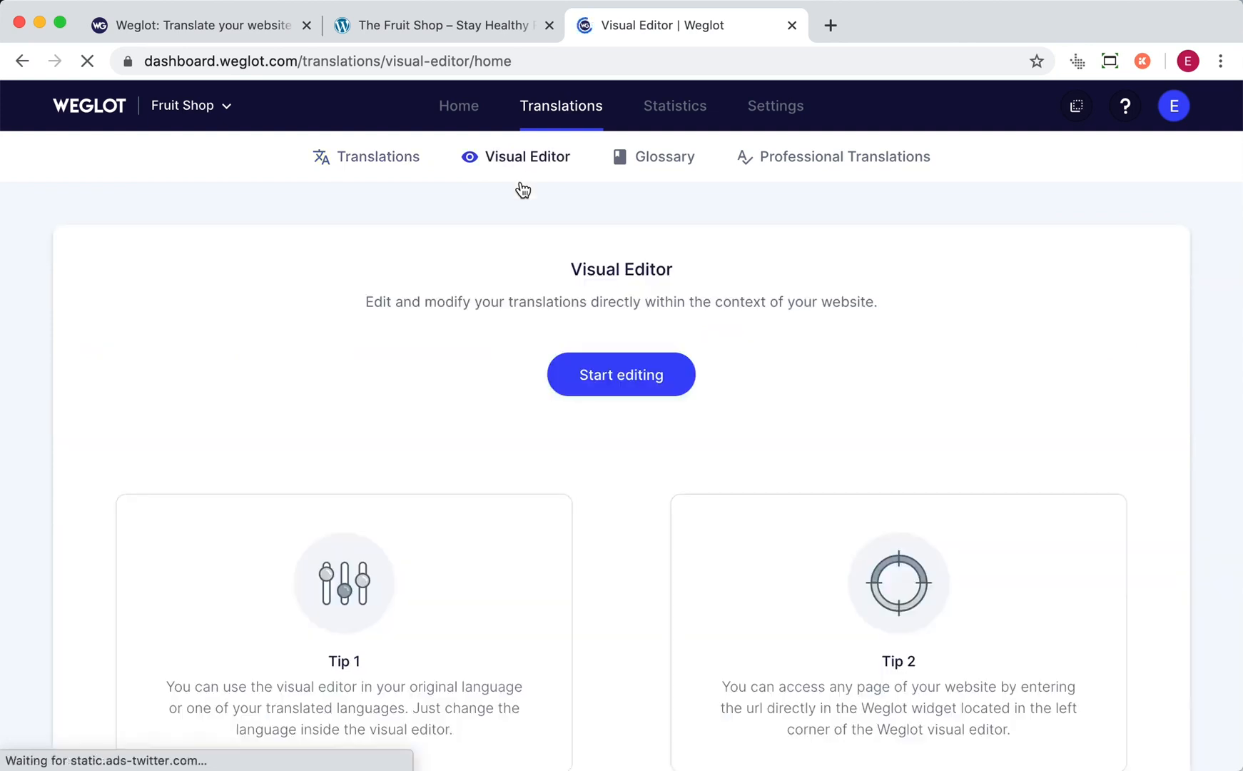
{"action": "left_click", "coordinate": [592, 373]}
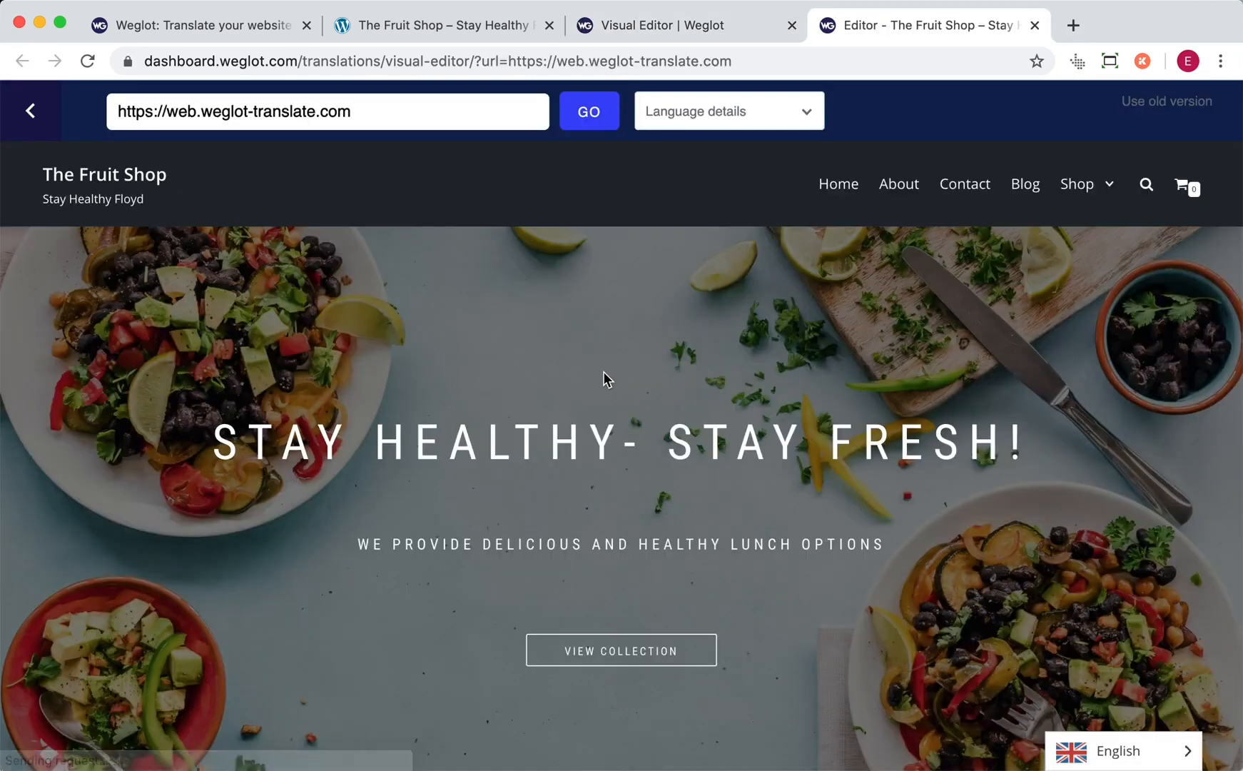
{"action": "left_click", "coordinate": [720, 112]}
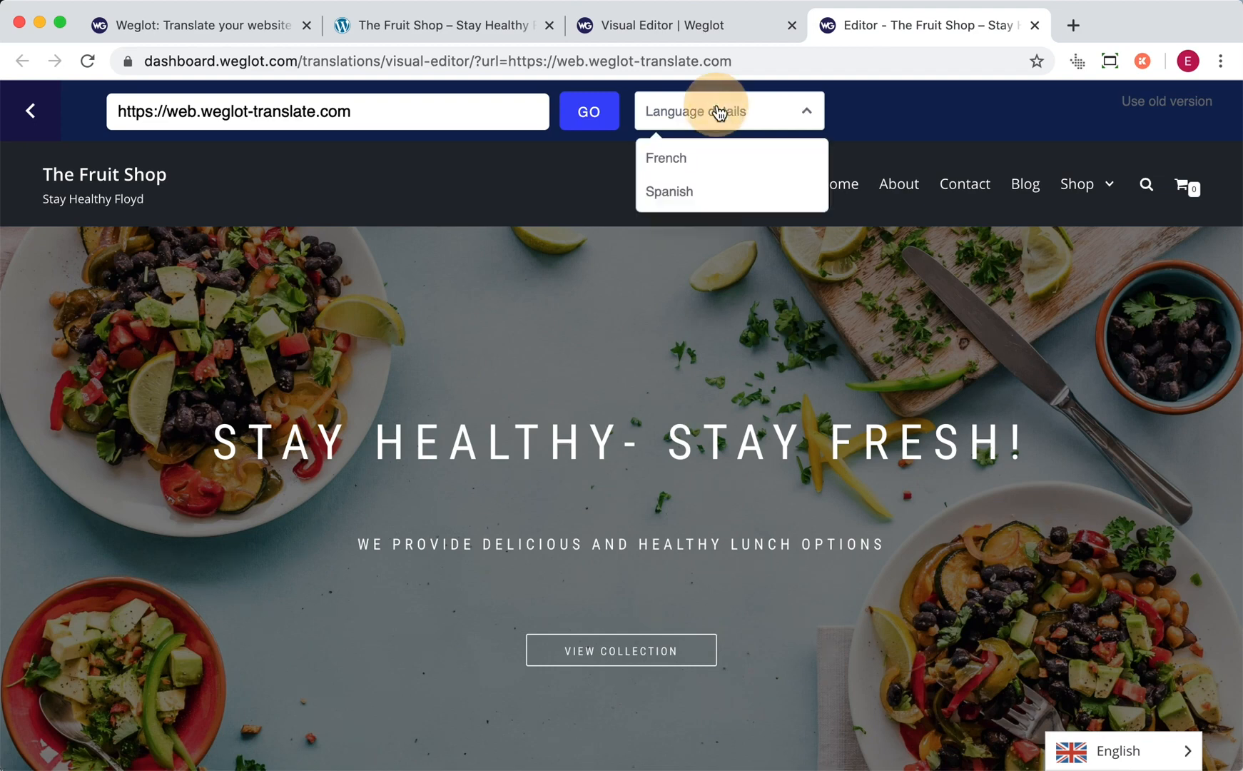
{"action": "left_click", "coordinate": [692, 156]}
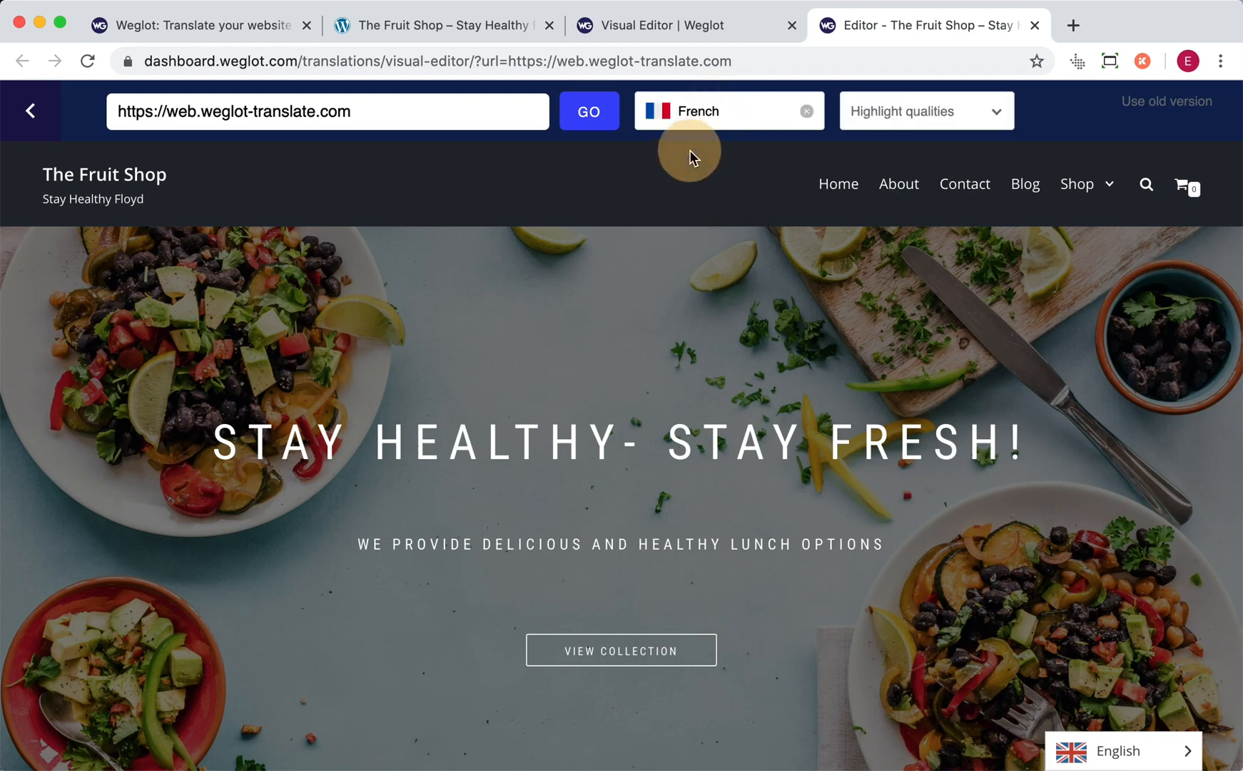
{"action": "left_click", "coordinate": [915, 112]}
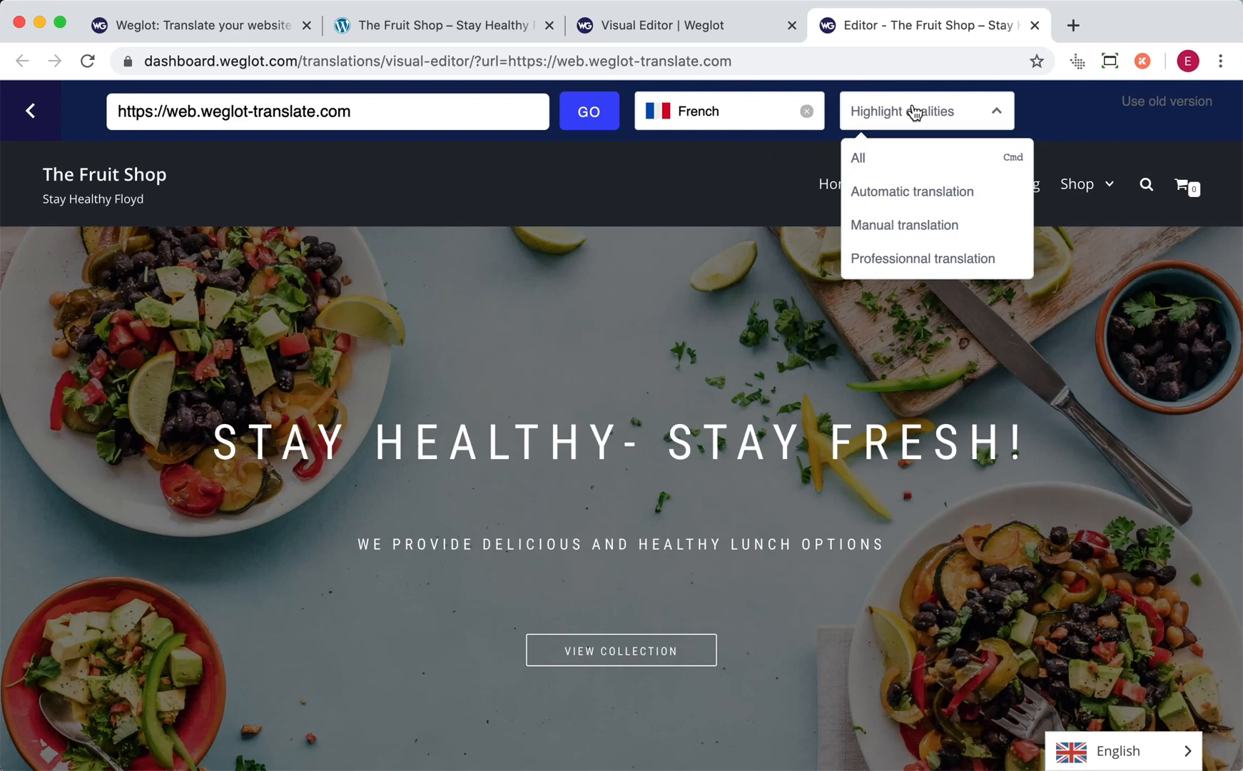
{"action": "left_click", "coordinate": [898, 171]}
{"action": "left_click", "coordinate": [715, 316]}
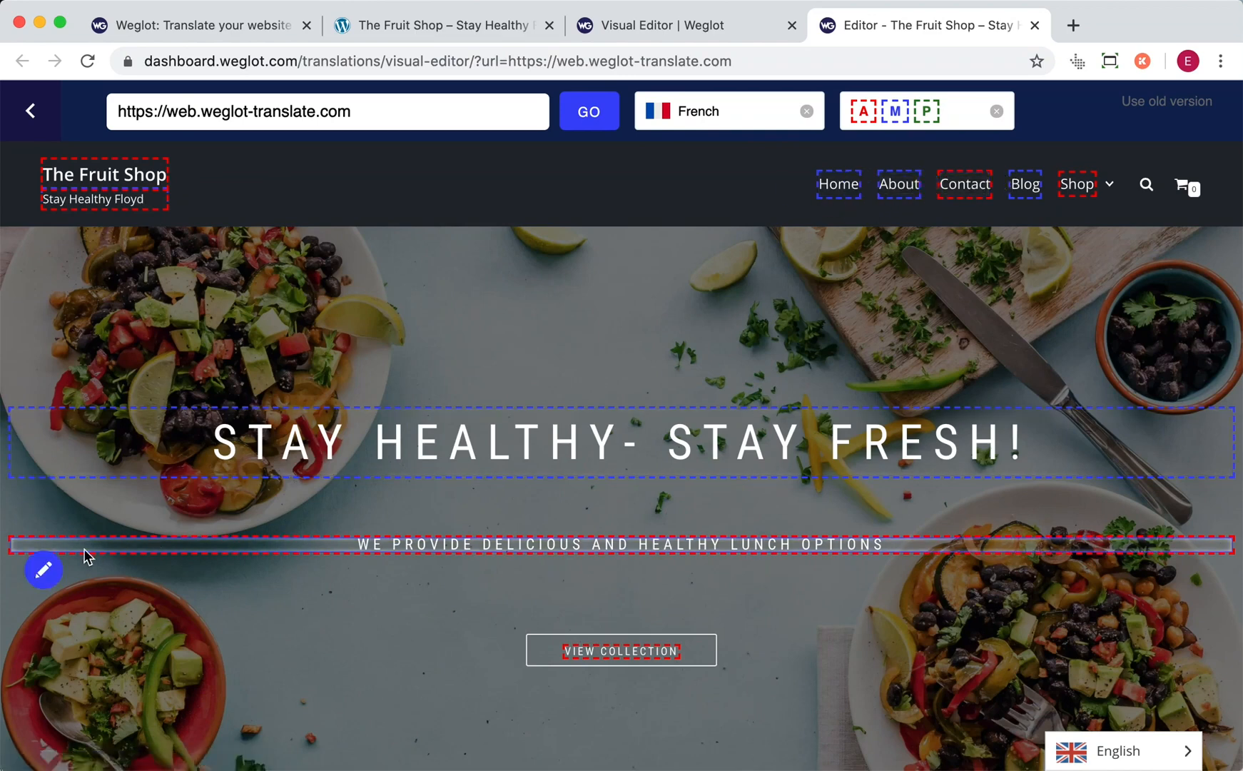
- Trim the end of the French translation of "we provide delicious and healthy lunch options" and save it
{"action": "left_click", "coordinate": [44, 571]}
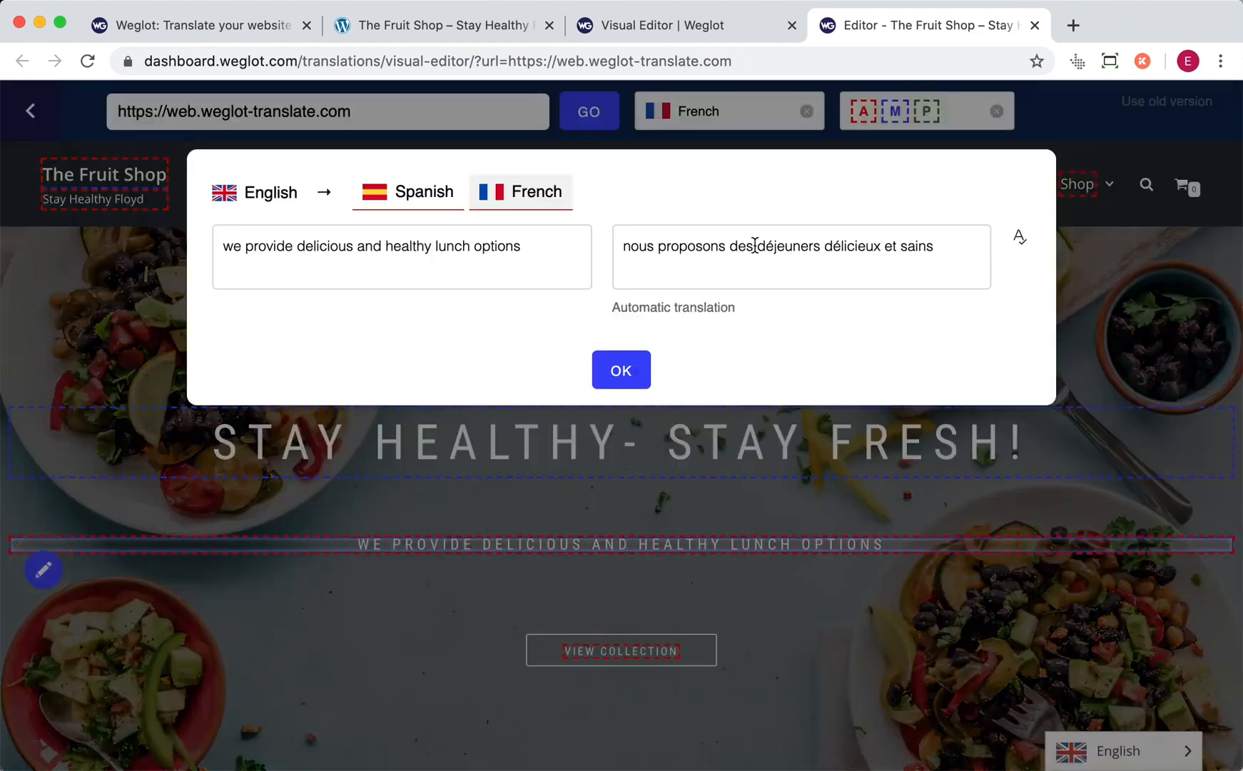
{"action": "left_click", "coordinate": [944, 249]}
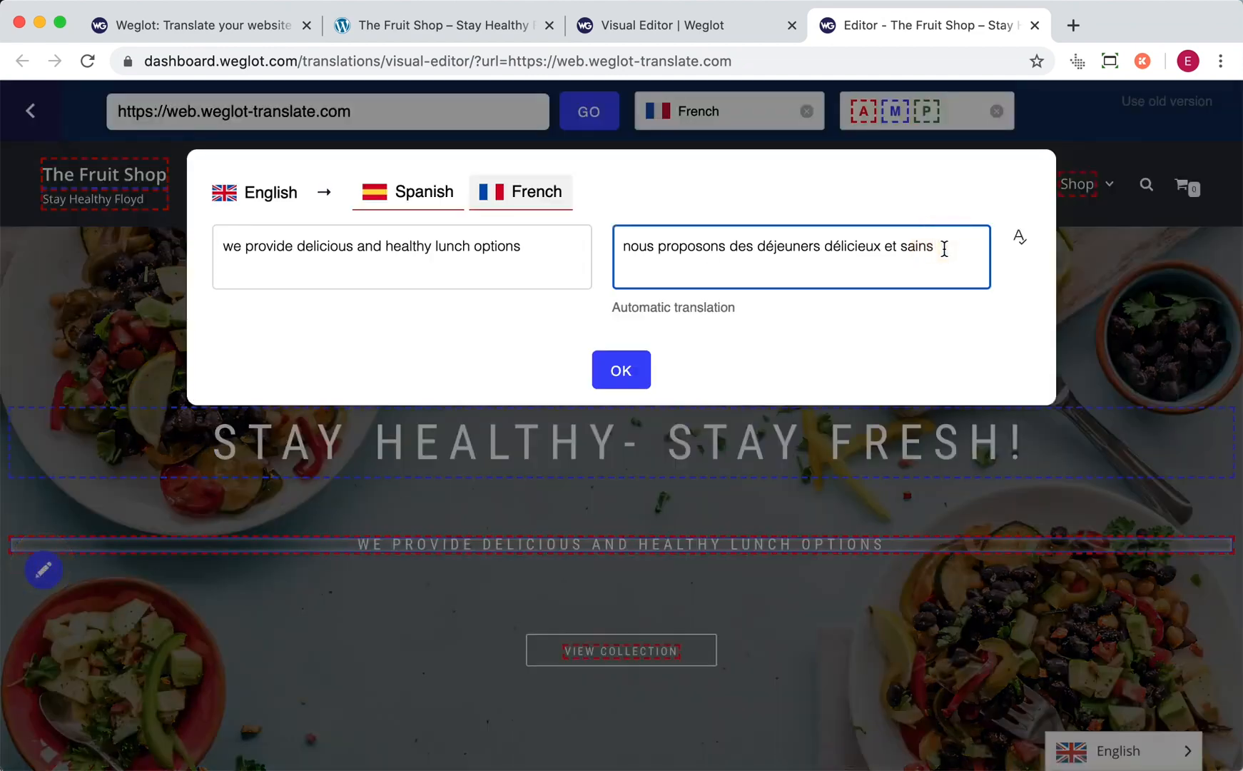
{"action": "key", "text": "BackSpace"}
{"action": "key", "text": "BackSpace"}
{"action": "key", "text": "BackSpace"}
{"action": "key", "text": "BackSpace"}
{"action": "key", "text": "BackSpace"}
{"action": "key", "text": "BackSpace"}
{"action": "key", "text": "BackSpace"}
{"action": "key", "text": "BackSpace"}
{"action": "key", "text": "BackSpace"}
{"action": "left_click", "coordinate": [614, 374]}
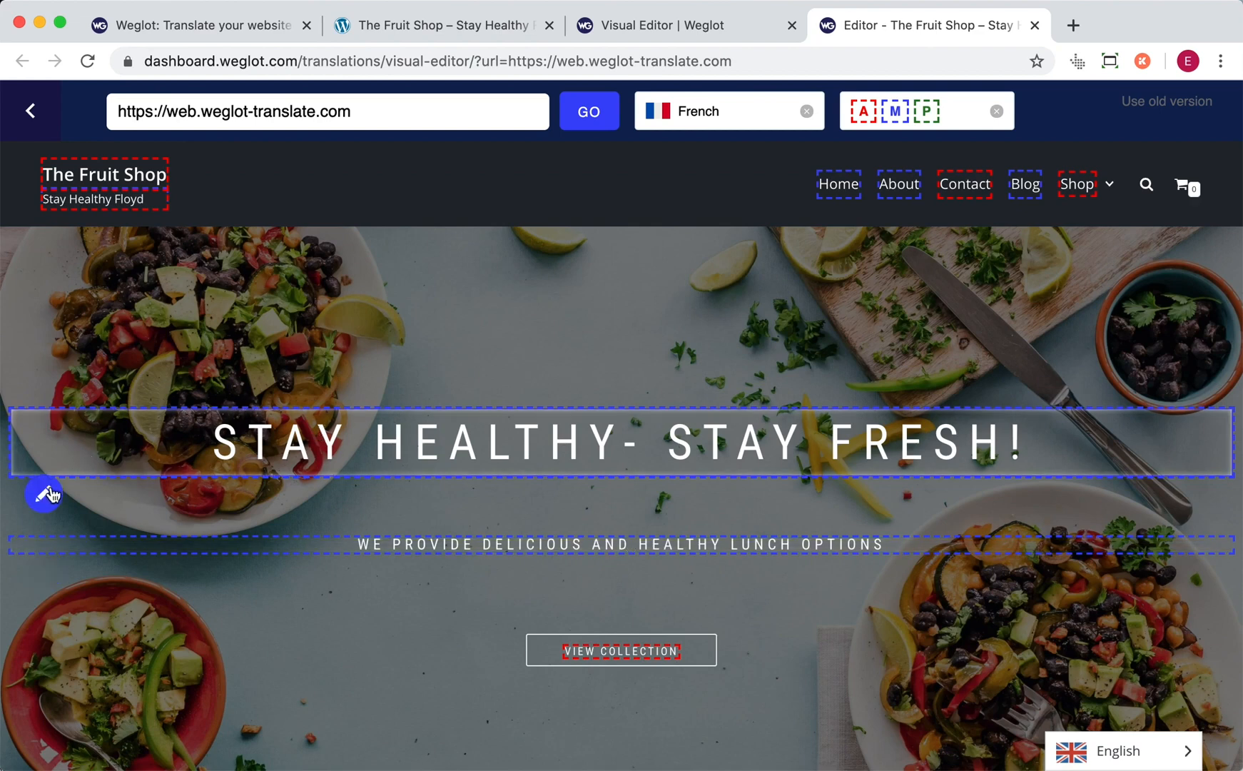
- View the Spanish and French translations of the "Stay healthy- stay Fresh!" heading and close them
{"action": "left_click", "coordinate": [47, 493]}
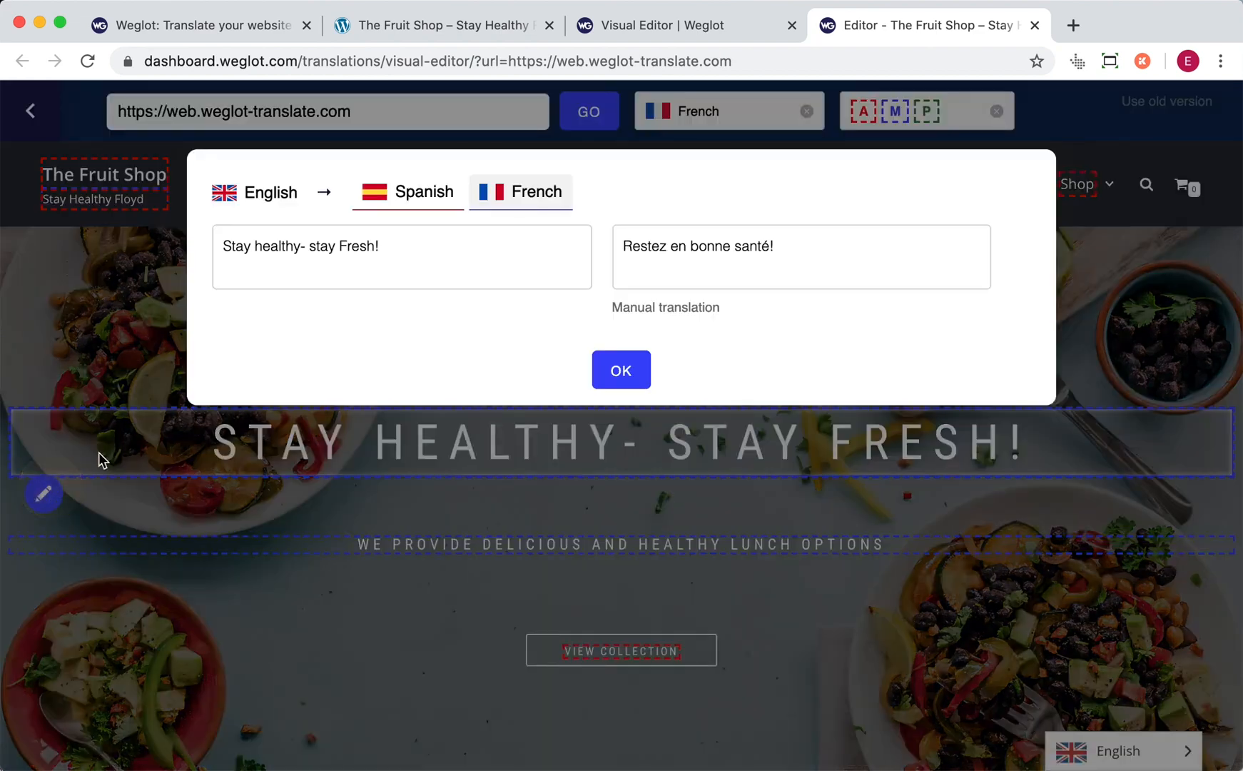
{"action": "left_click", "coordinate": [366, 203]}
{"action": "left_click", "coordinate": [488, 191]}
{"action": "left_click", "coordinate": [617, 367]}
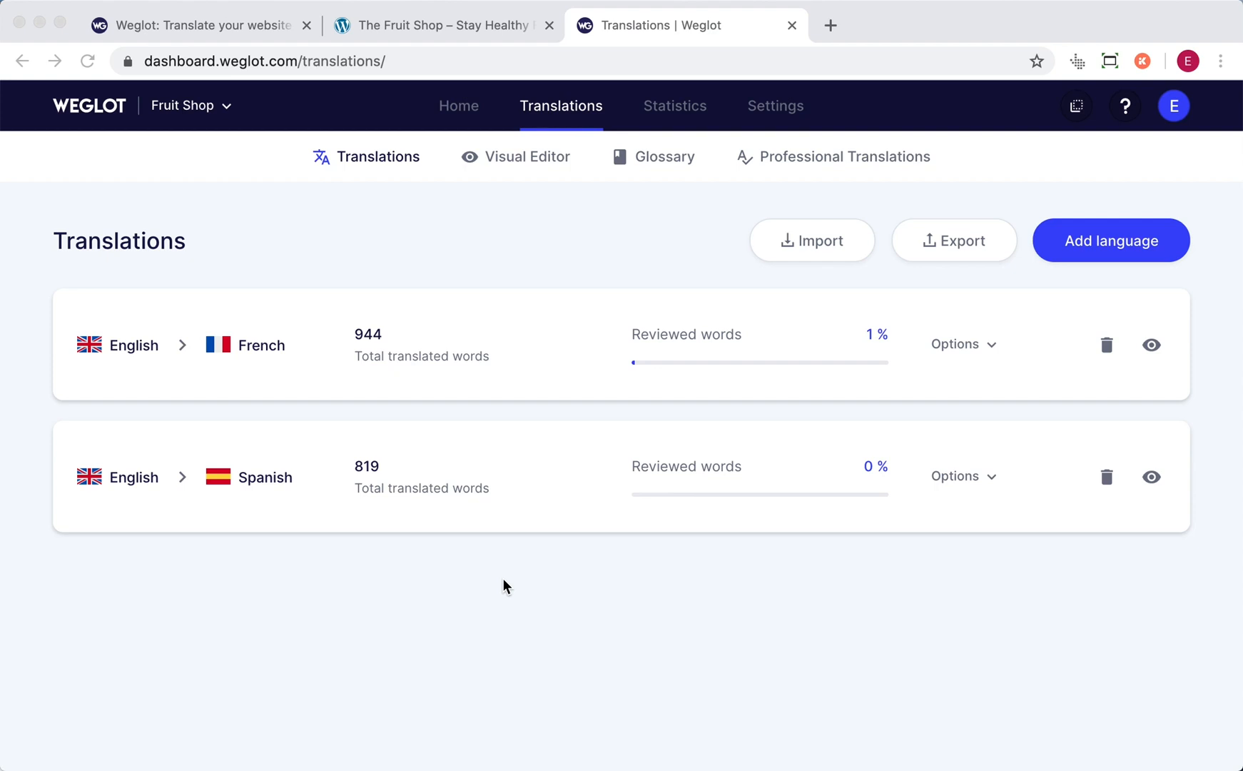
- Add the "Search", "the health guru" and "pear kiwi lime" entries from the English-to-French translations to the professional translation cart
{"action": "left_click", "coordinate": [404, 361]}
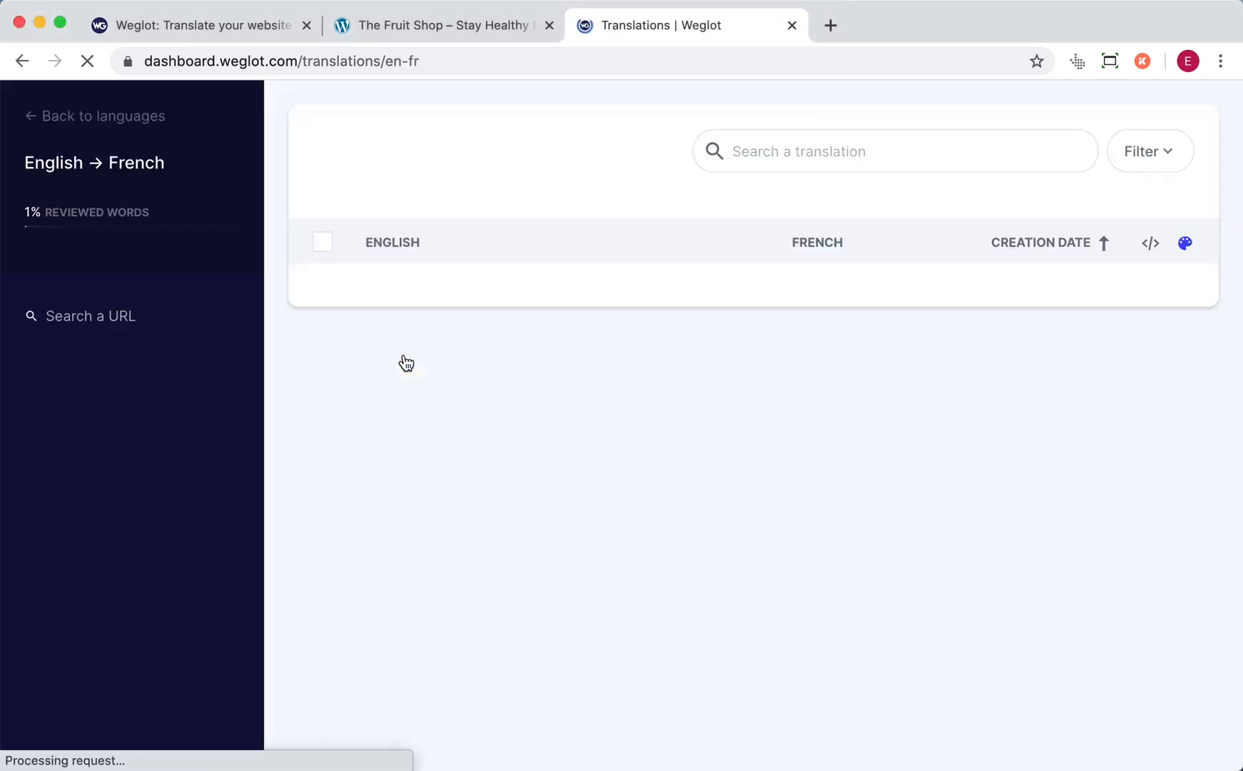
{"action": "left_click", "coordinate": [322, 303]}
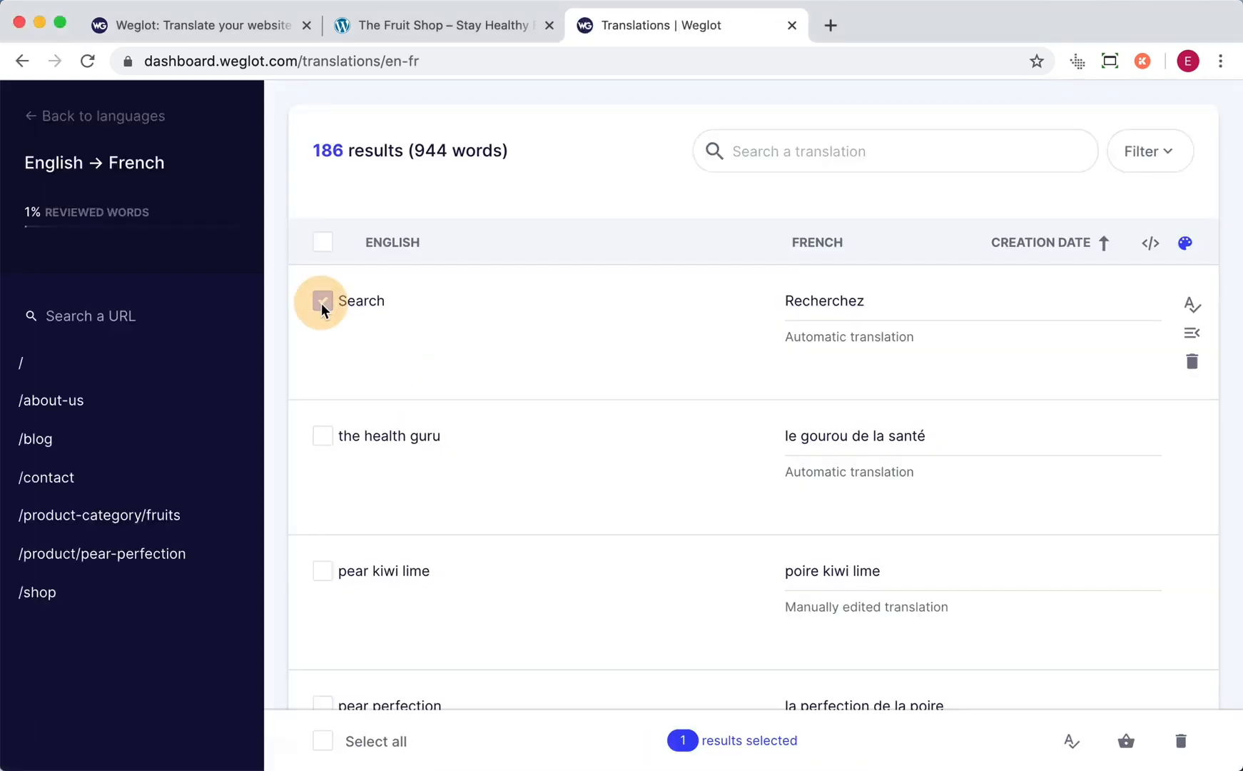
{"action": "left_click", "coordinate": [325, 440]}
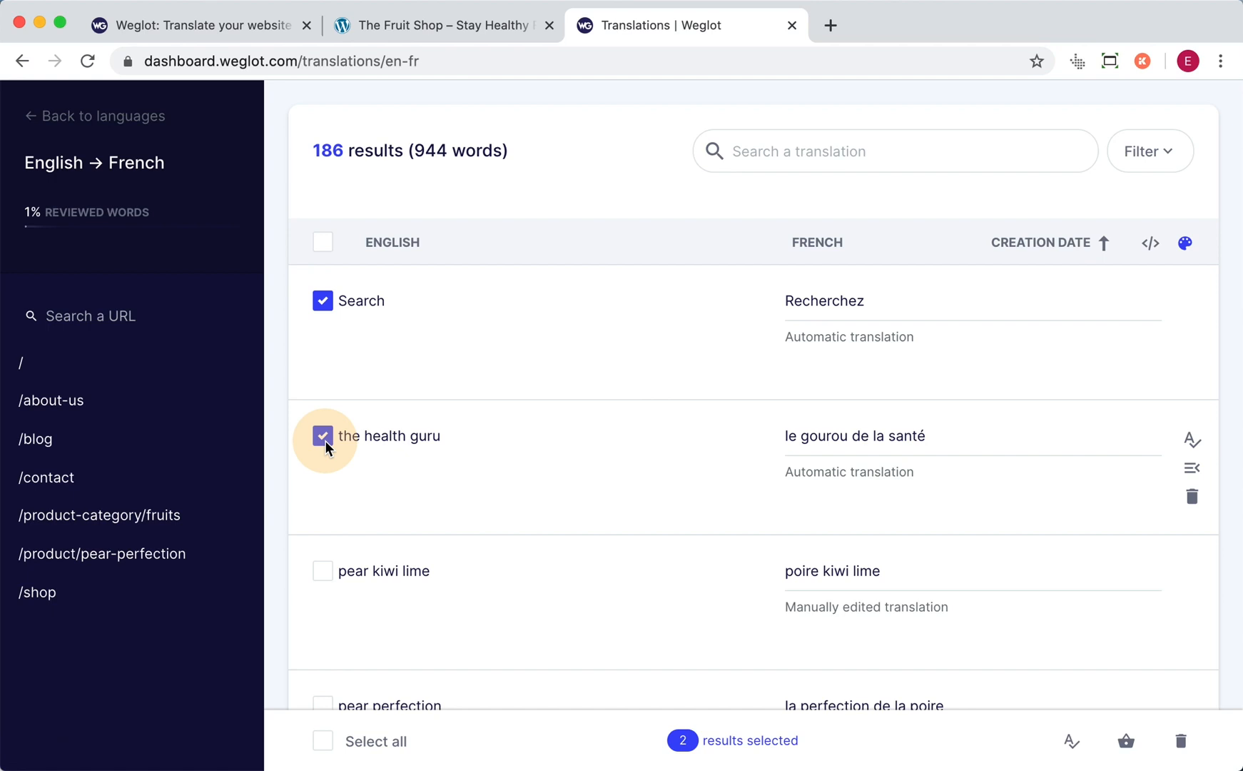
{"action": "left_click", "coordinate": [323, 572]}
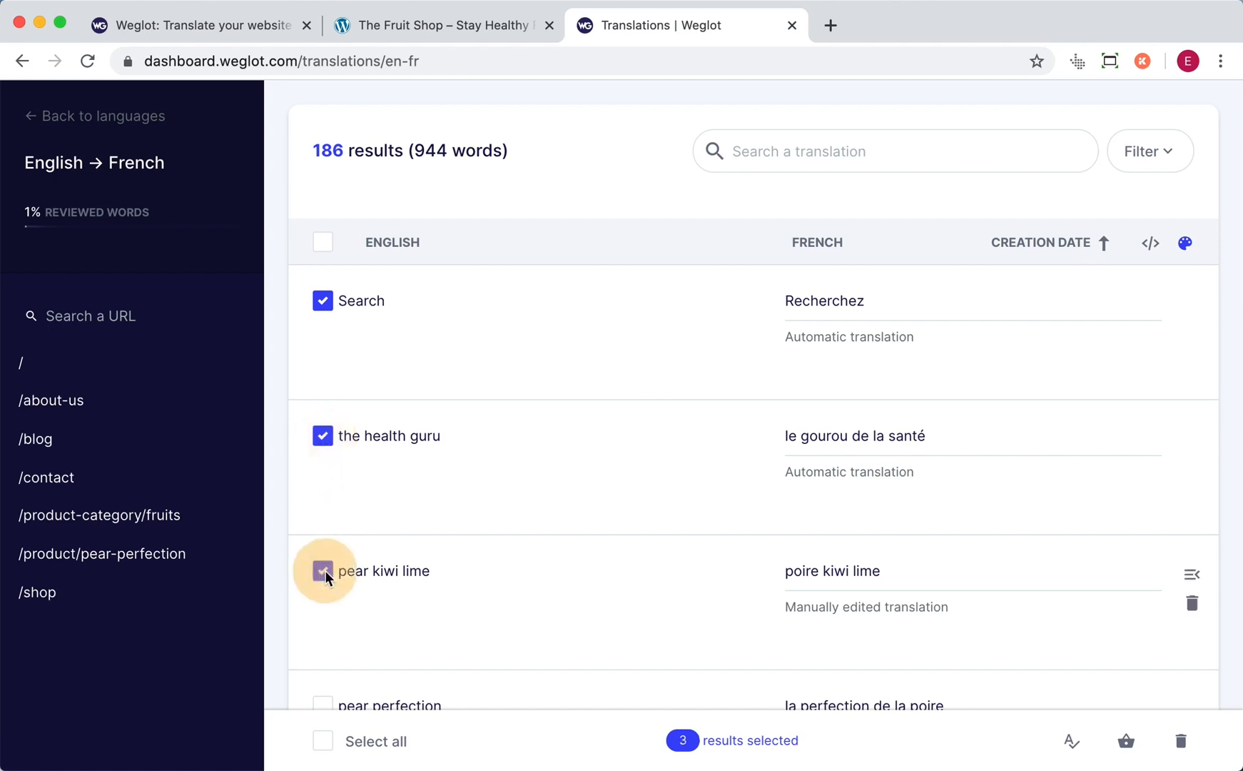
{"action": "left_click", "coordinate": [1124, 742]}
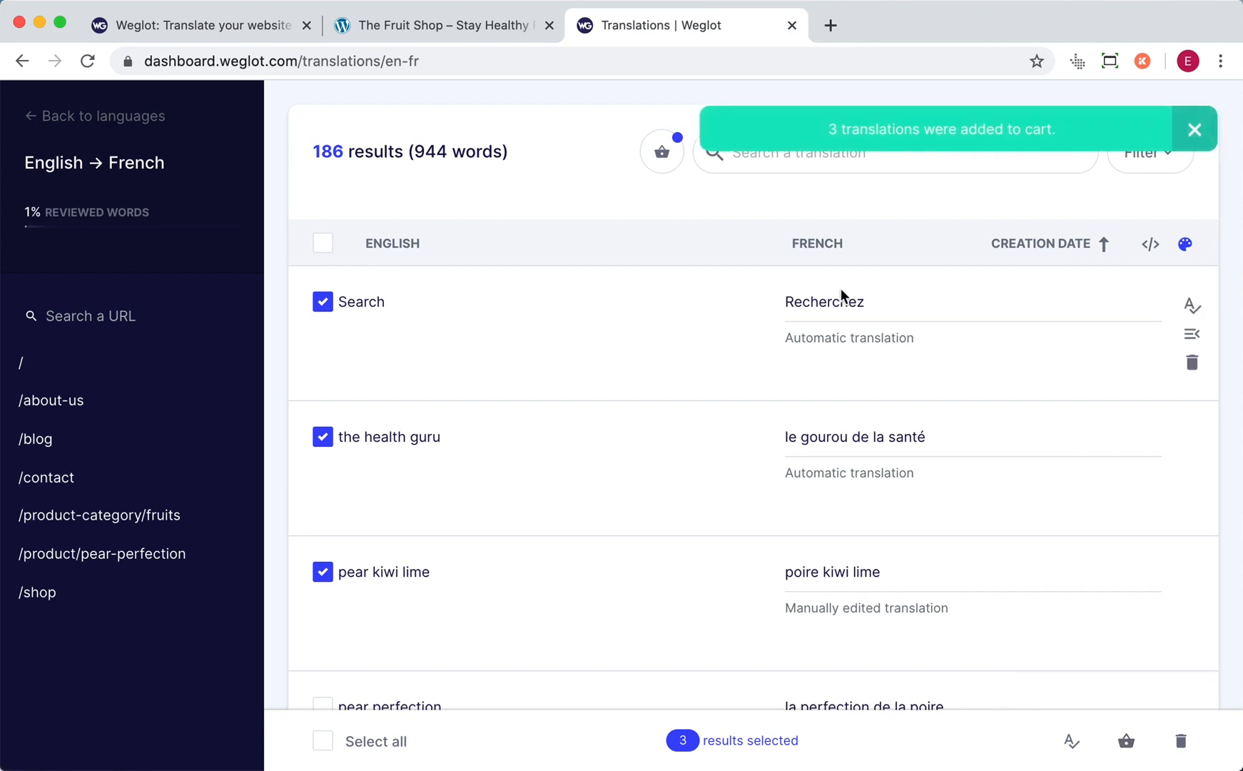
- Review the professional translation order, including its sentence details, additional details and payment information form
{"action": "left_click", "coordinate": [662, 153]}
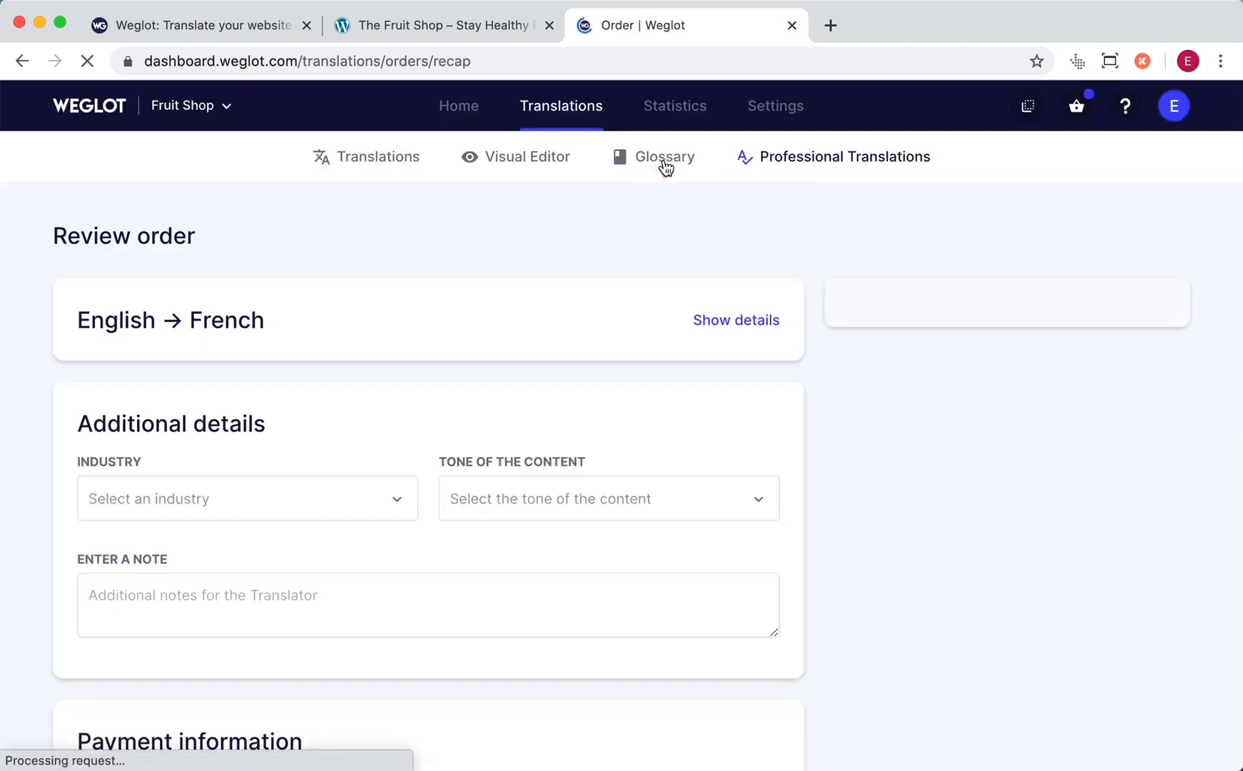
{"action": "left_click", "coordinate": [718, 328]}
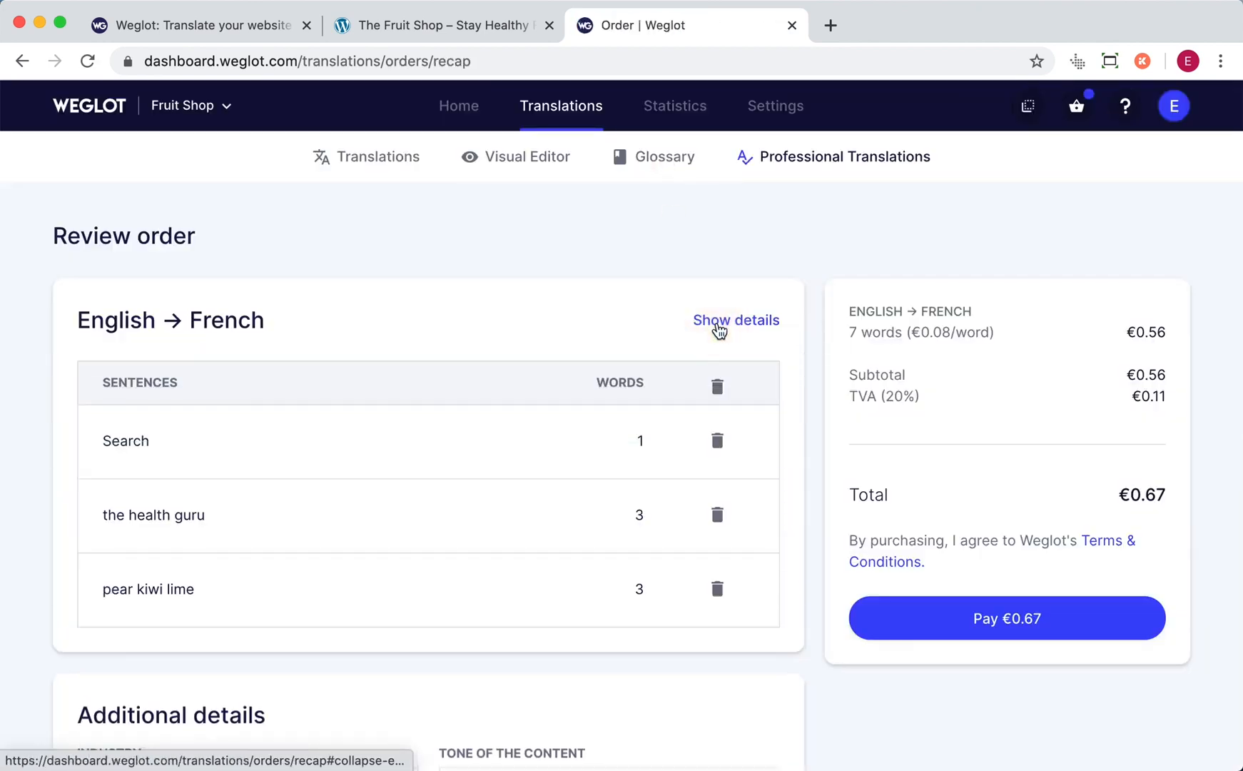
{"action": "scroll", "coordinate": [819, 499], "scroll_direction": "down", "scroll_amount": 6}
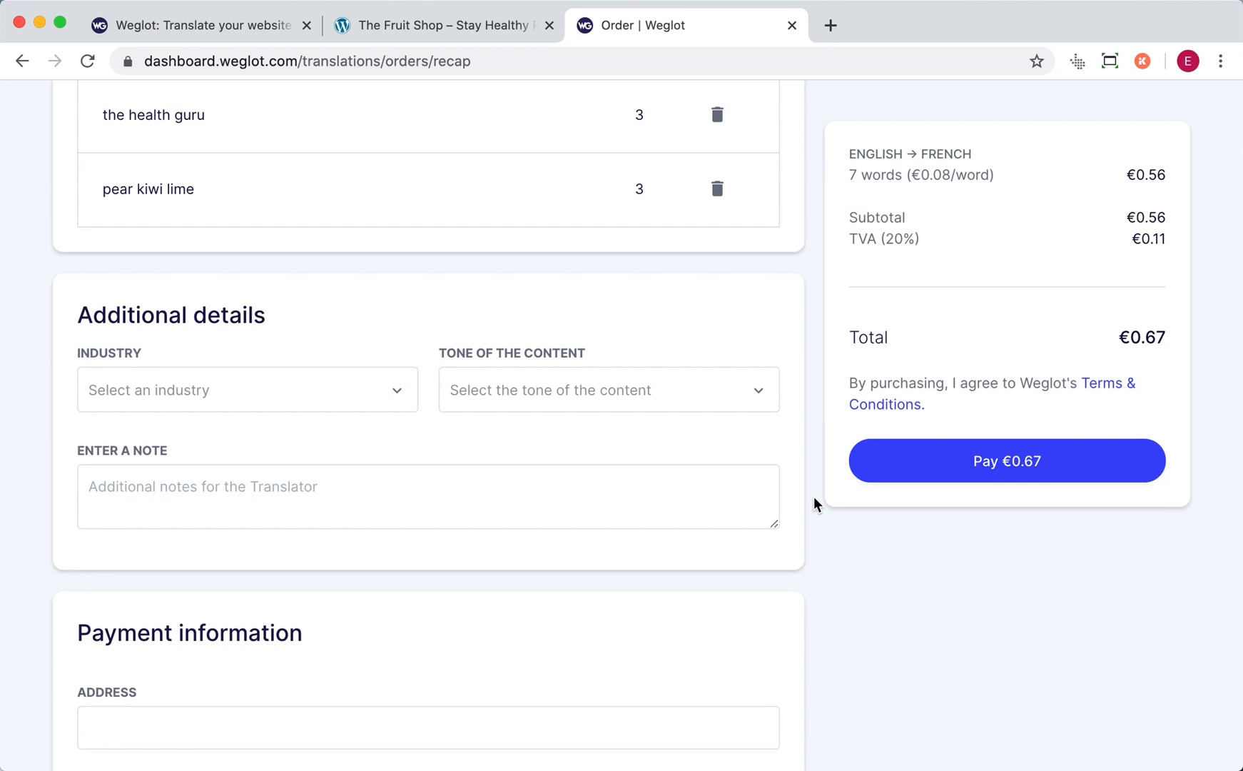
{"action": "scroll", "coordinate": [814, 498], "scroll_direction": "down", "scroll_amount": 5}
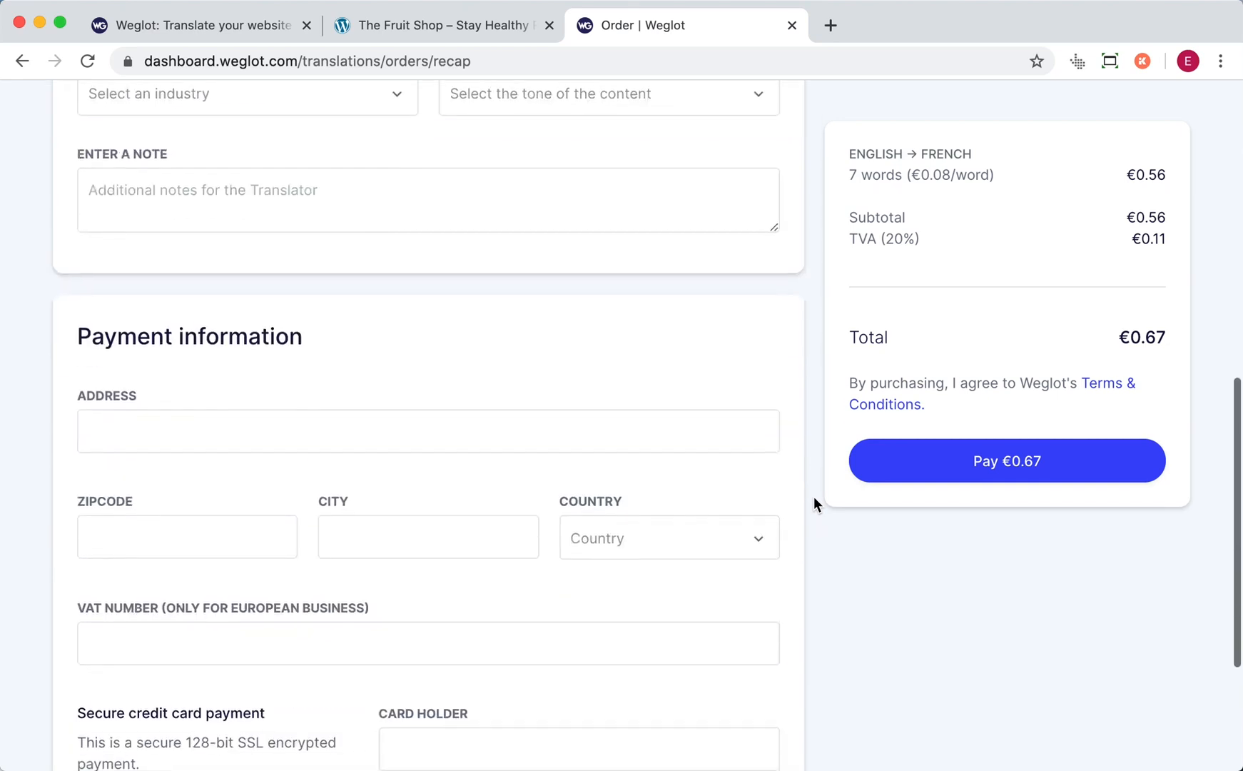
{"action": "scroll", "coordinate": [813, 504], "scroll_direction": "down", "scroll_amount": 1}
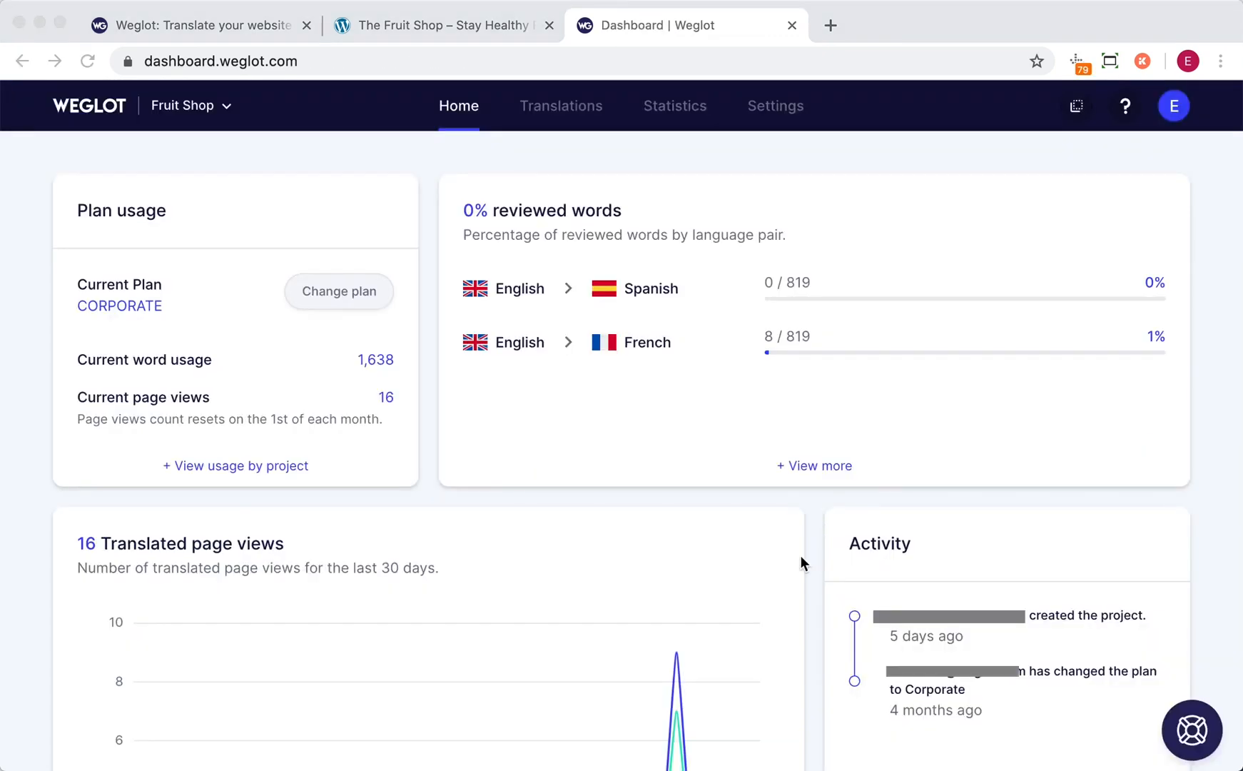
- Open the project's general settings, and look at the language button on The Fruit Shop website
{"action": "left_click", "coordinate": [777, 112]}
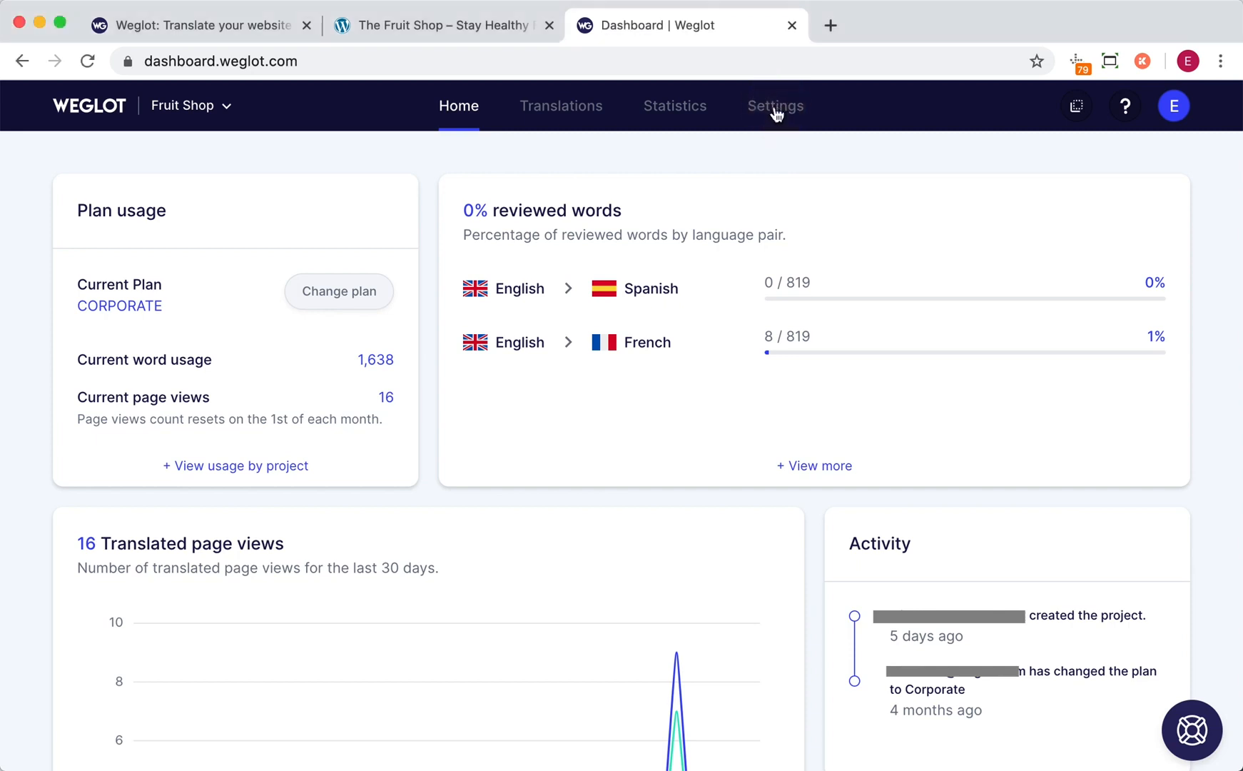
{"action": "left_click", "coordinate": [776, 112]}
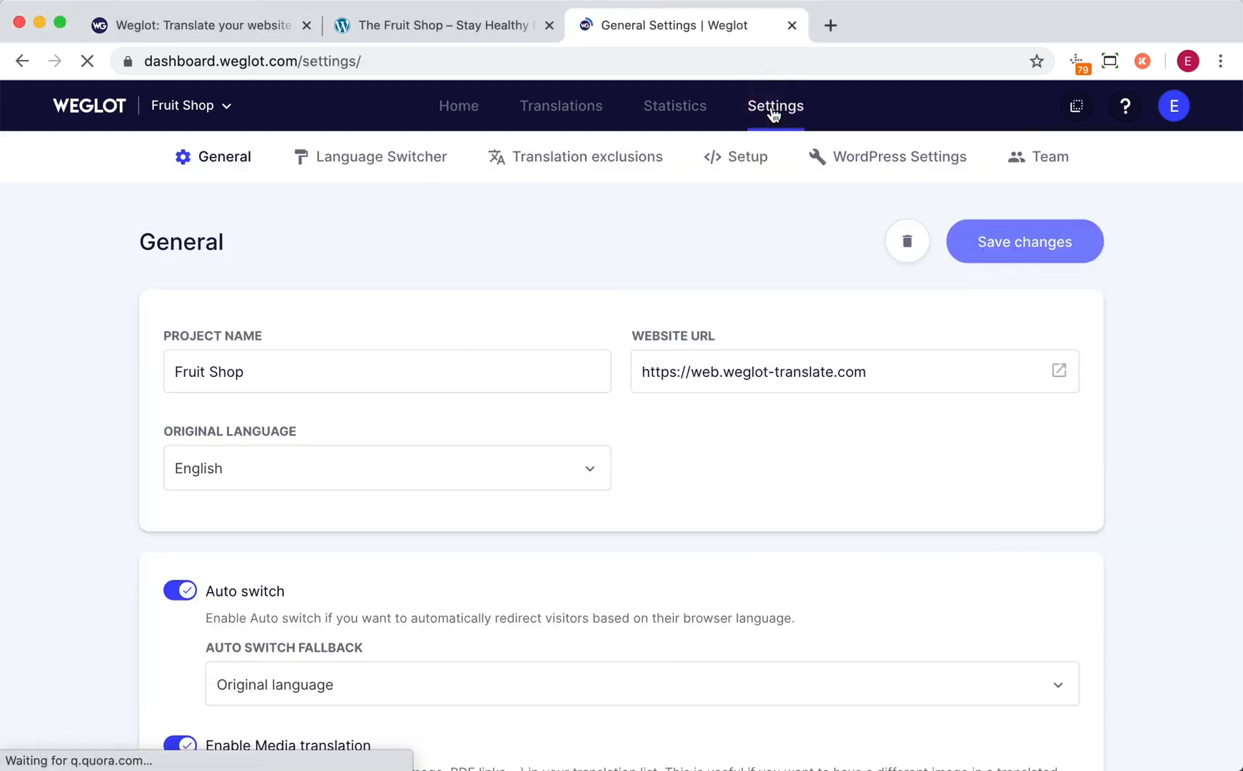
{"action": "left_click", "coordinate": [482, 27]}
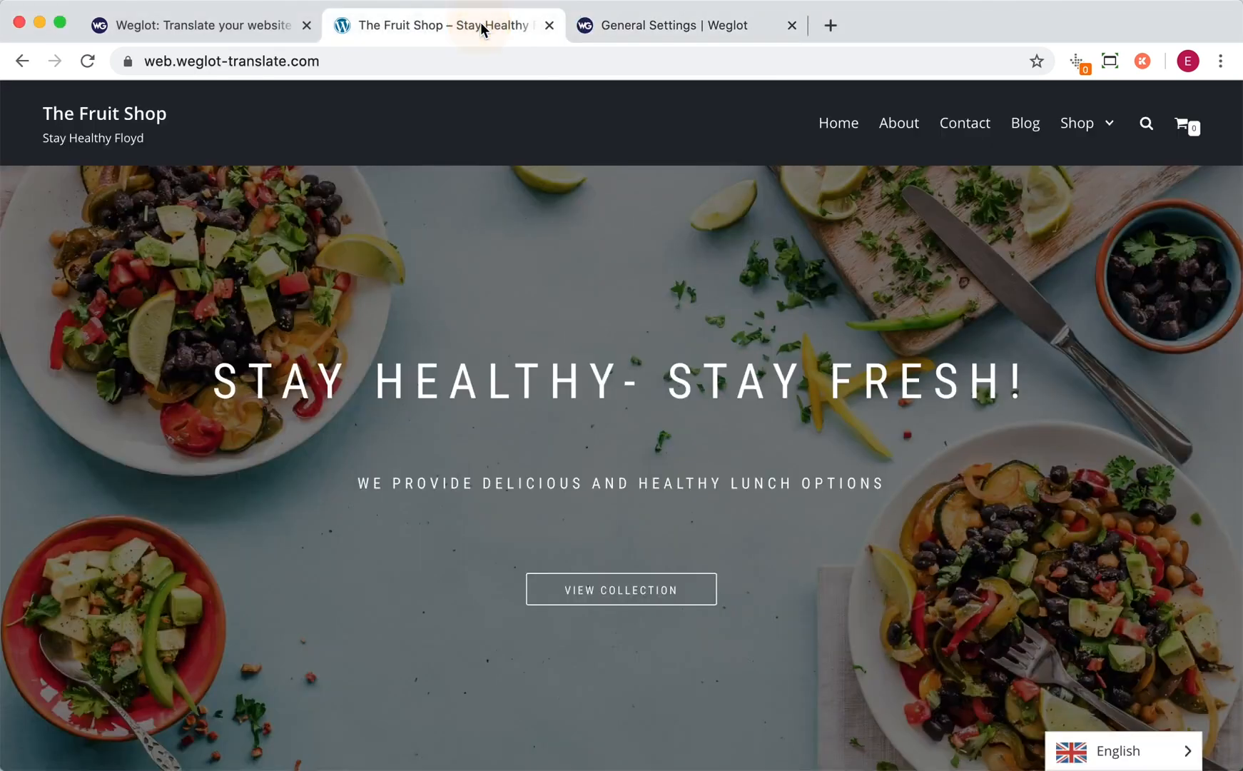
{"action": "left_click", "coordinate": [1103, 764]}
{"action": "left_click", "coordinate": [1103, 763]}
- Return to the Weglot settings and examine the Language Switcher display, flag type and custom CSS options
{"action": "left_click", "coordinate": [686, 25]}
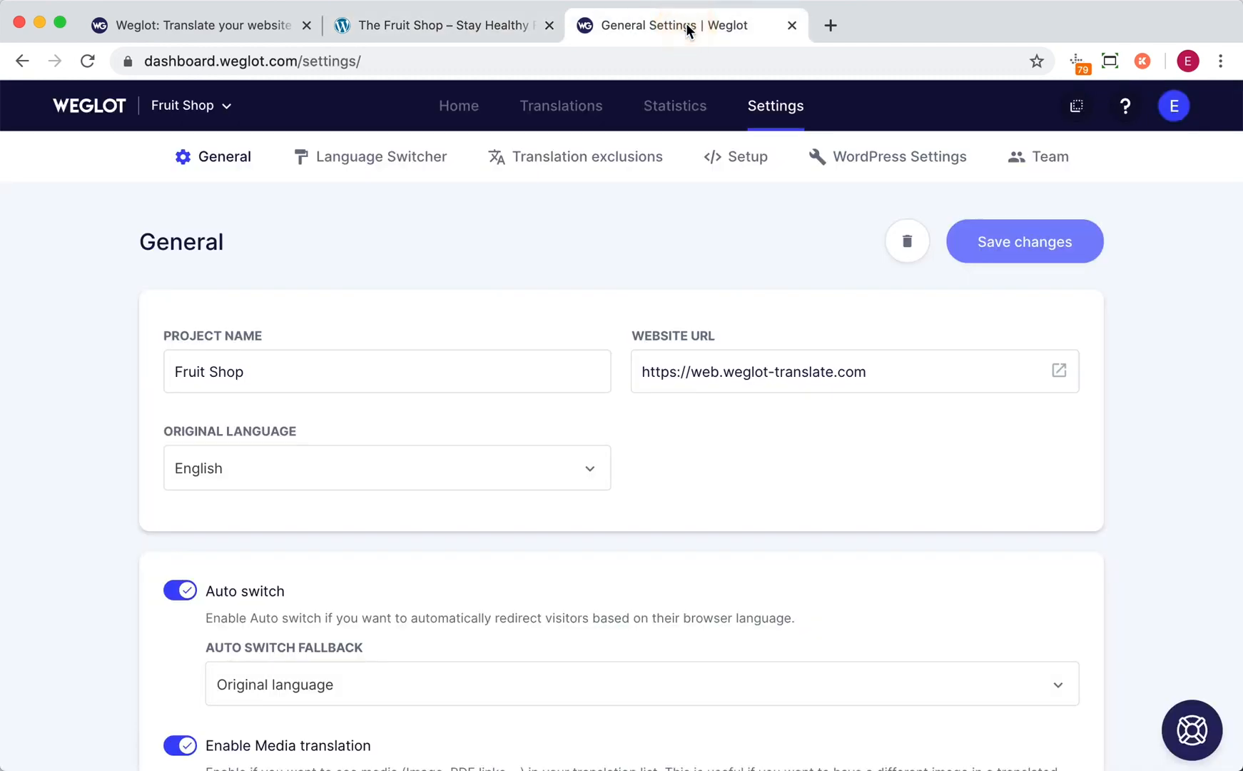
{"action": "left_click", "coordinate": [385, 153]}
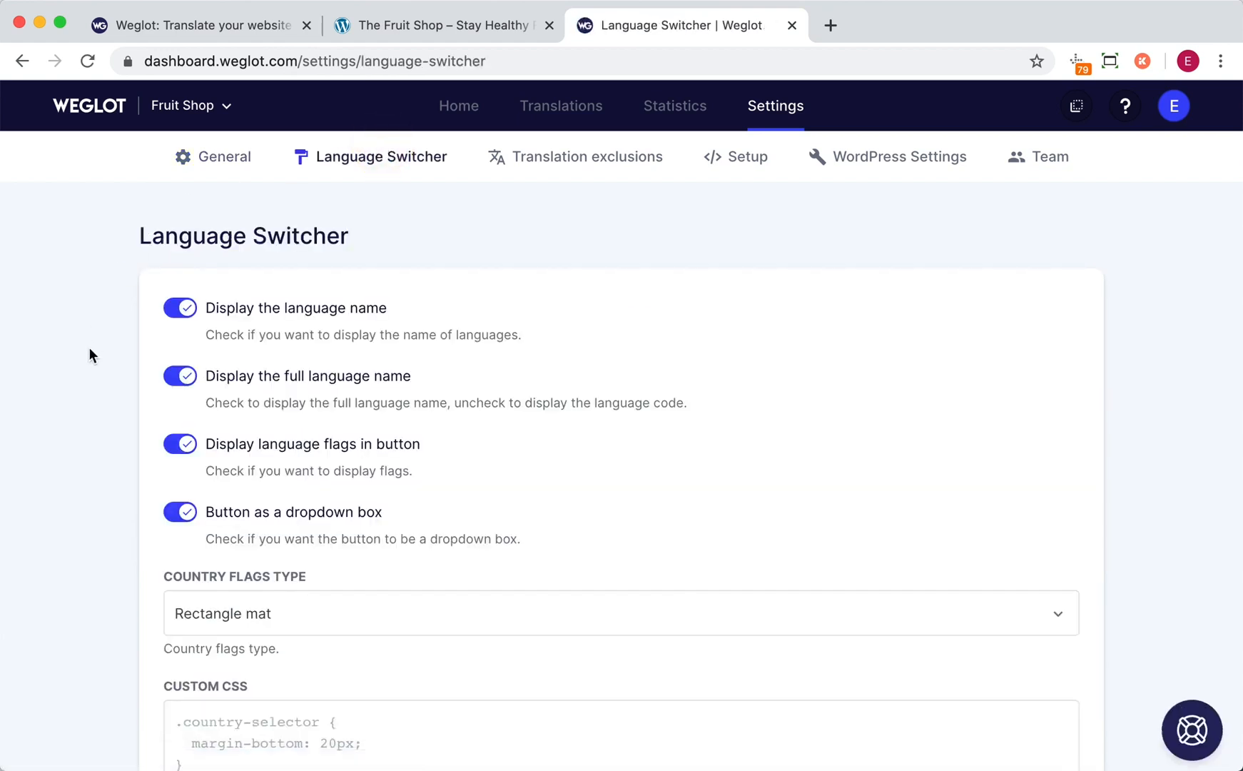
{"action": "scroll", "coordinate": [105, 359], "scroll_direction": "down", "scroll_amount": 2}
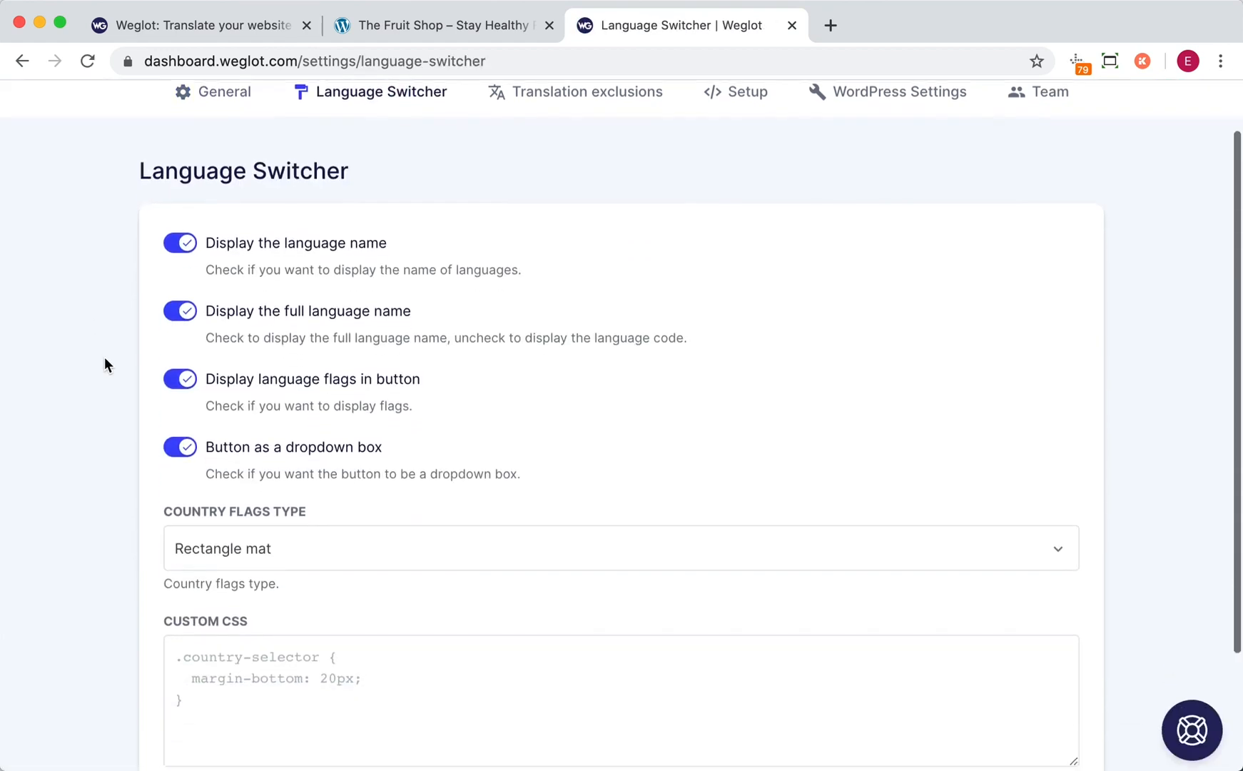
{"action": "scroll", "coordinate": [105, 358], "scroll_direction": "down", "scroll_amount": 1}
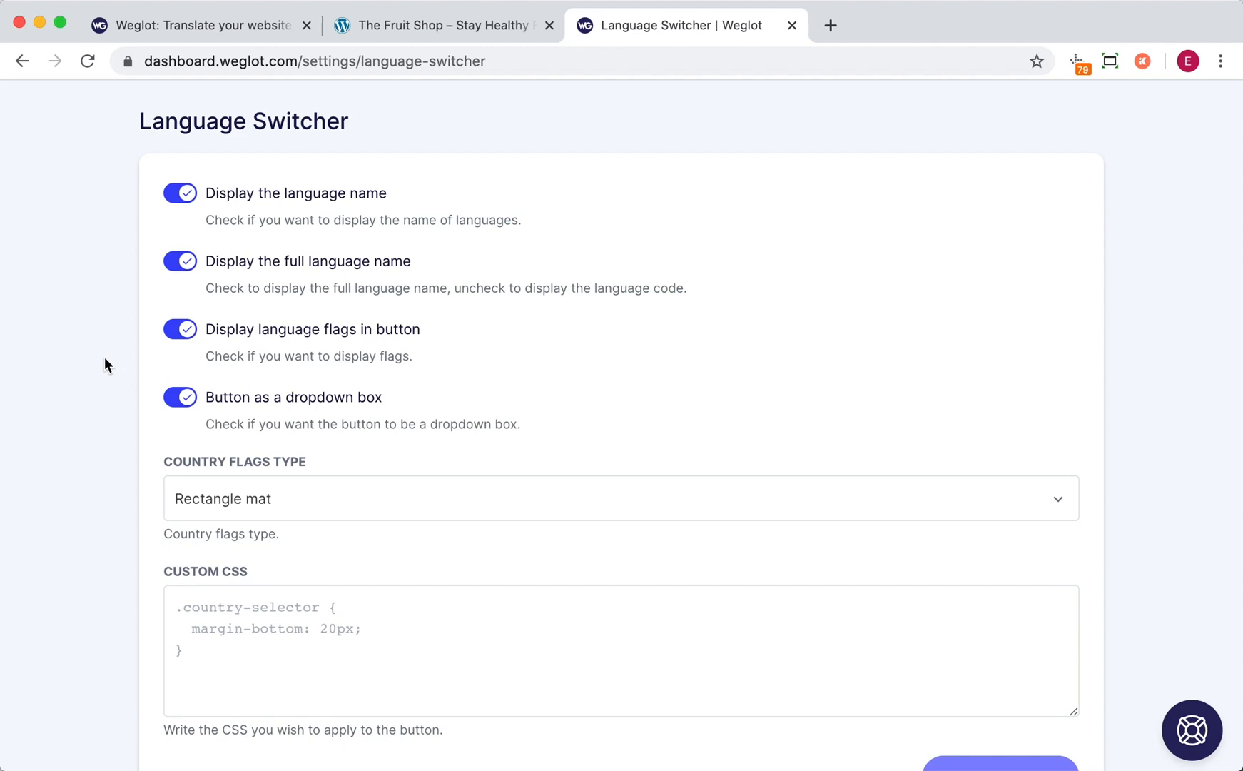
{"action": "scroll", "coordinate": [104, 356], "scroll_direction": "up", "scroll_amount": 2}
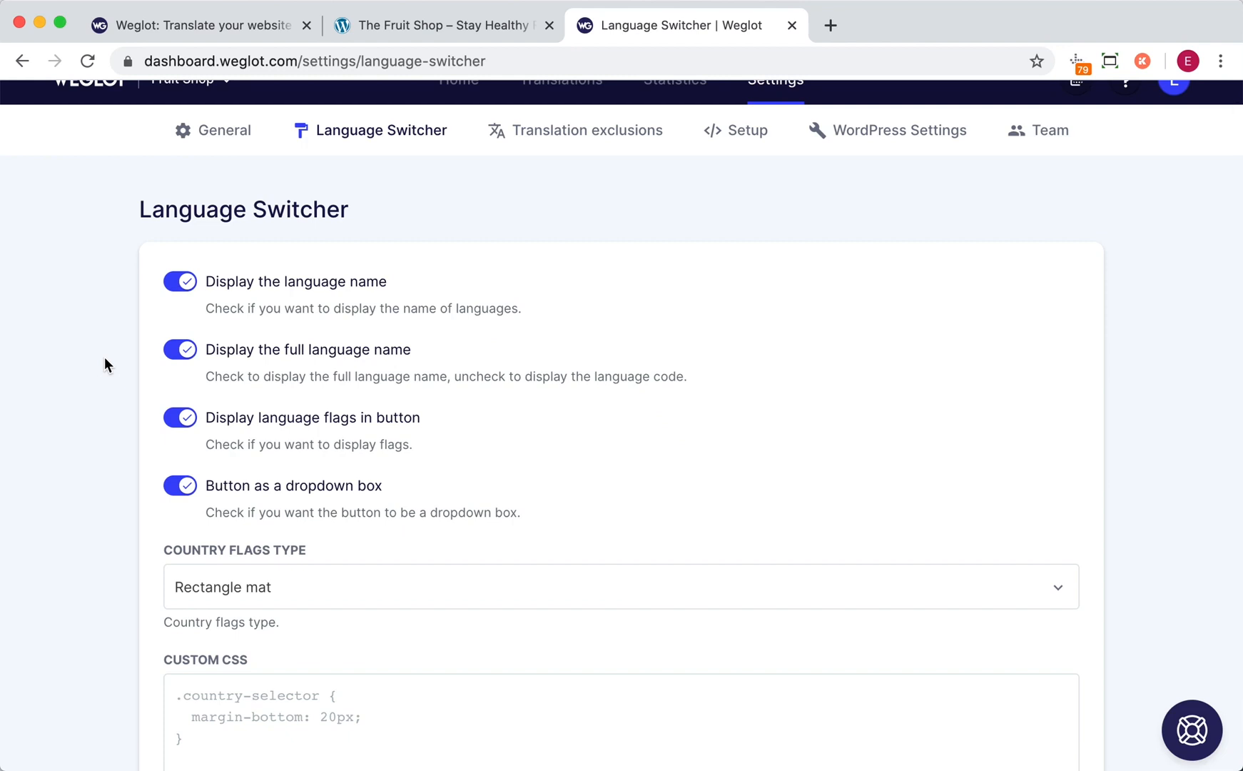
{"action": "scroll", "coordinate": [104, 356], "scroll_direction": "up", "scroll_amount": 1}
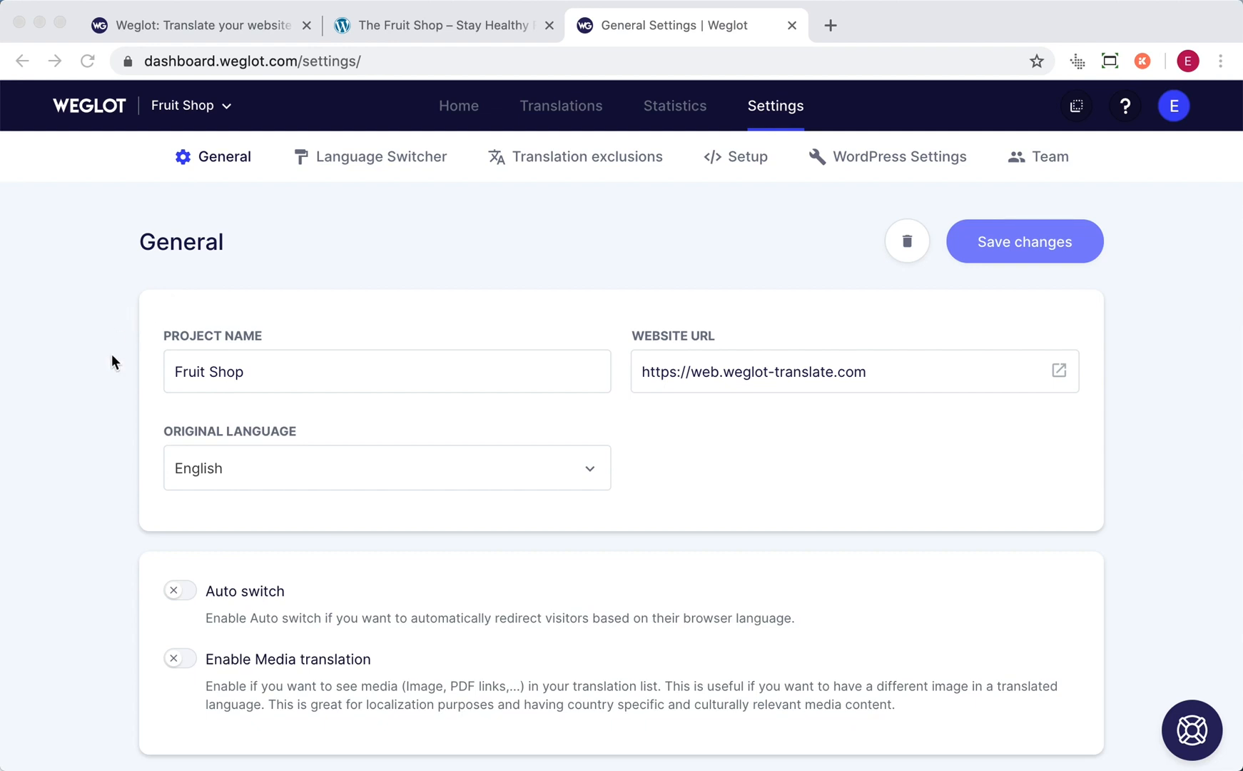
- Enable Auto switch in the general settings, with Original language as its fallback
{"action": "scroll", "coordinate": [112, 366], "scroll_direction": "down", "scroll_amount": 3}
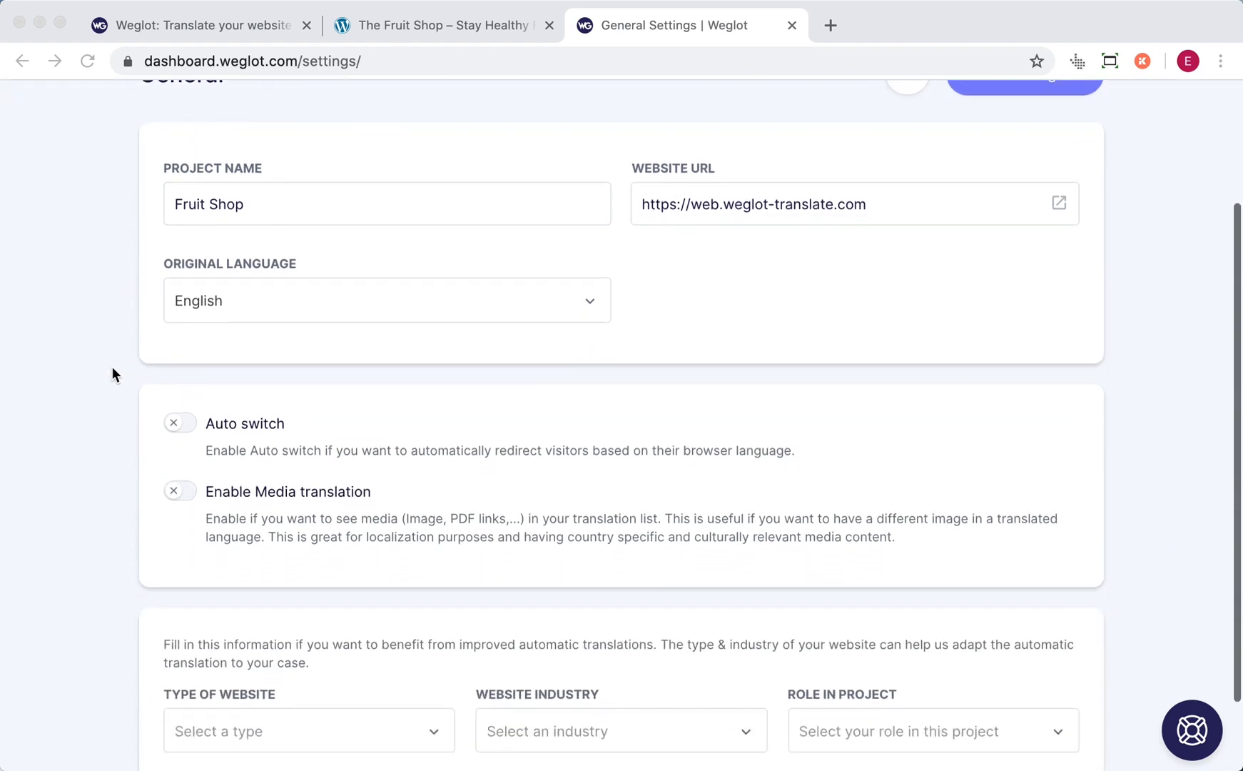
{"action": "scroll", "coordinate": [112, 367], "scroll_direction": "down", "scroll_amount": 1}
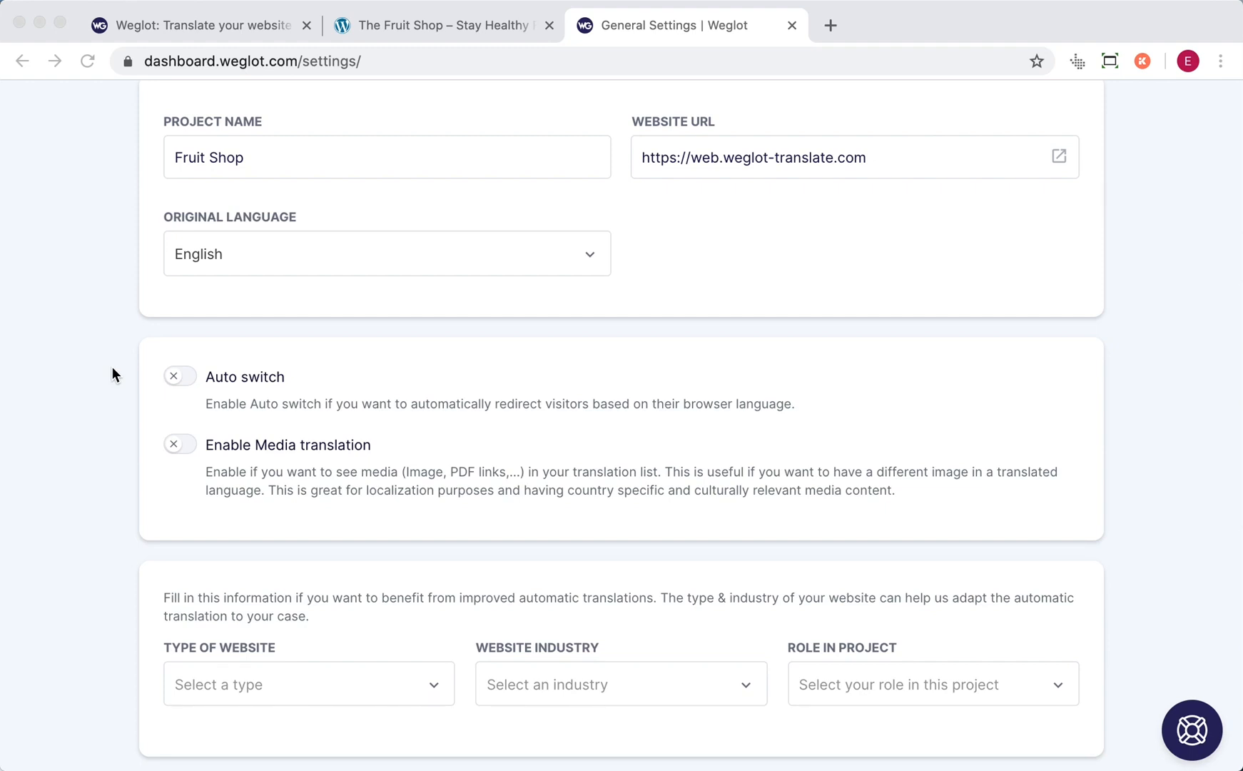
{"action": "left_click", "coordinate": [178, 376]}
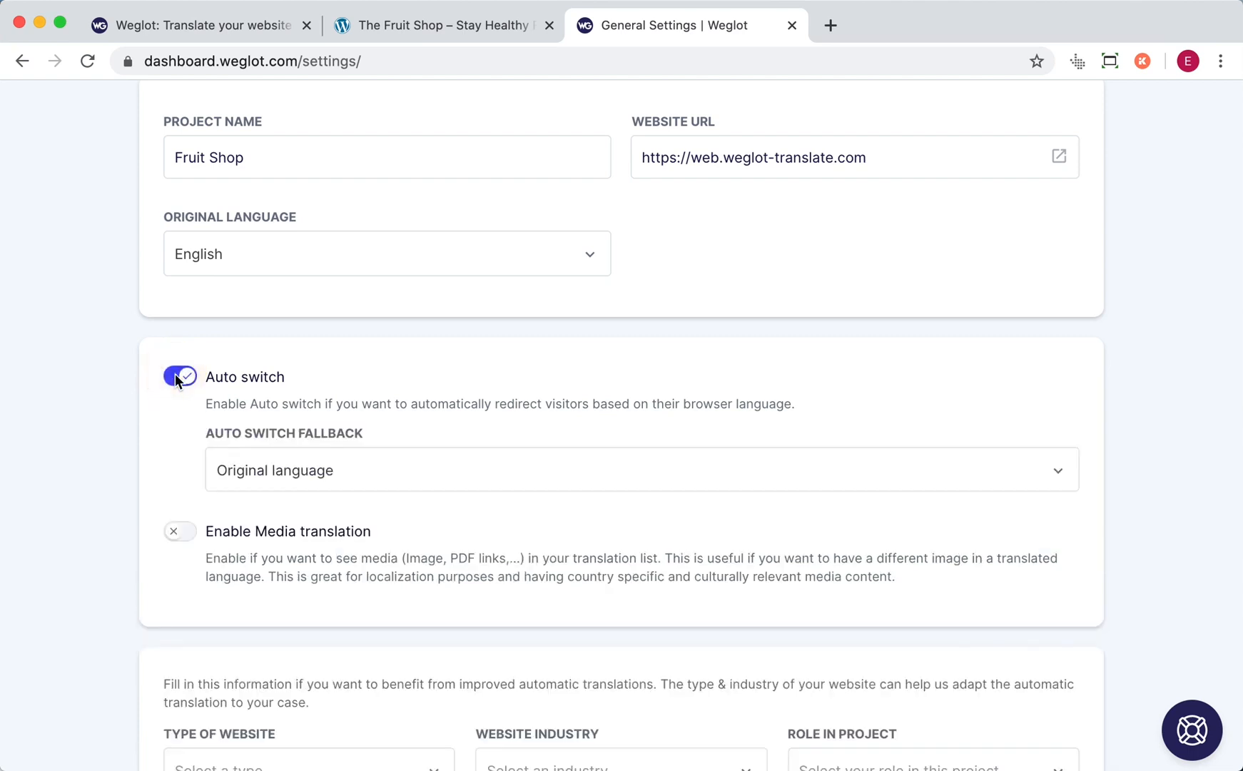
{"action": "left_click", "coordinate": [327, 475]}
{"action": "left_click", "coordinate": [328, 474]}
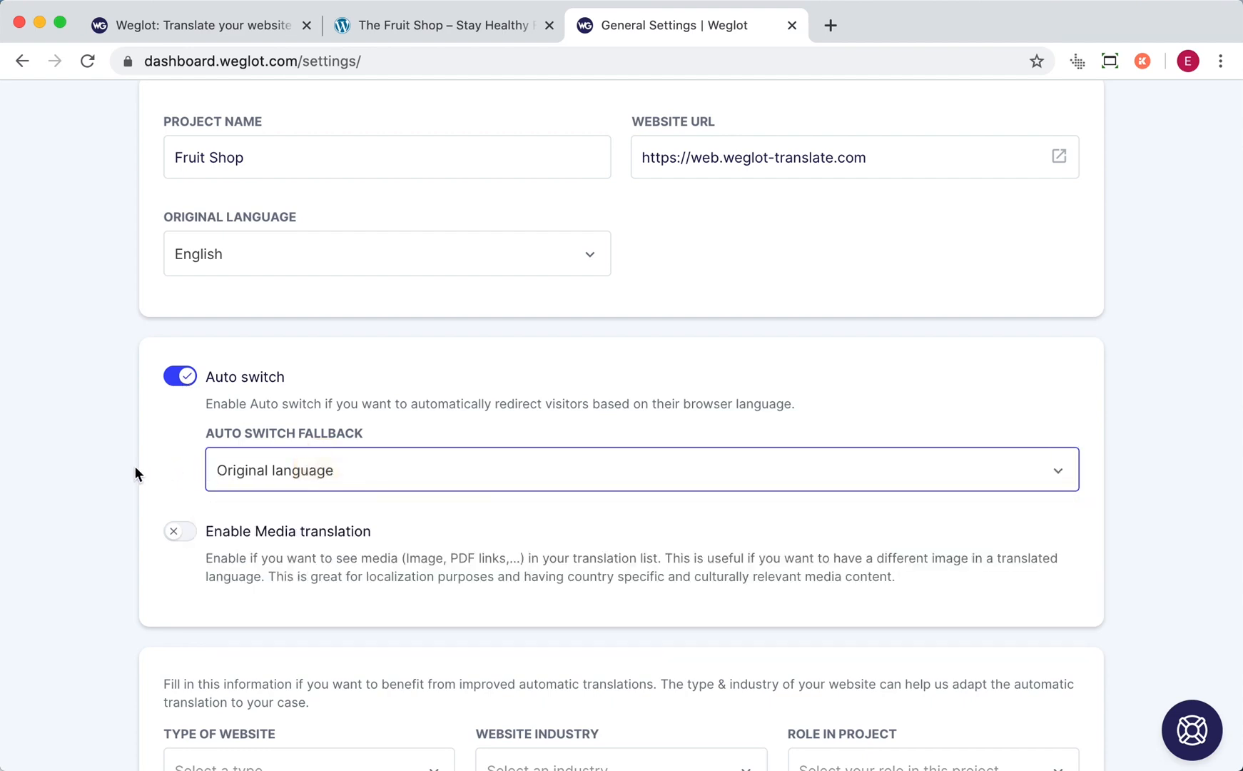
- Enable Media translation in the general settings and save the changes
{"action": "scroll", "coordinate": [134, 467], "scroll_direction": "down", "scroll_amount": 2}
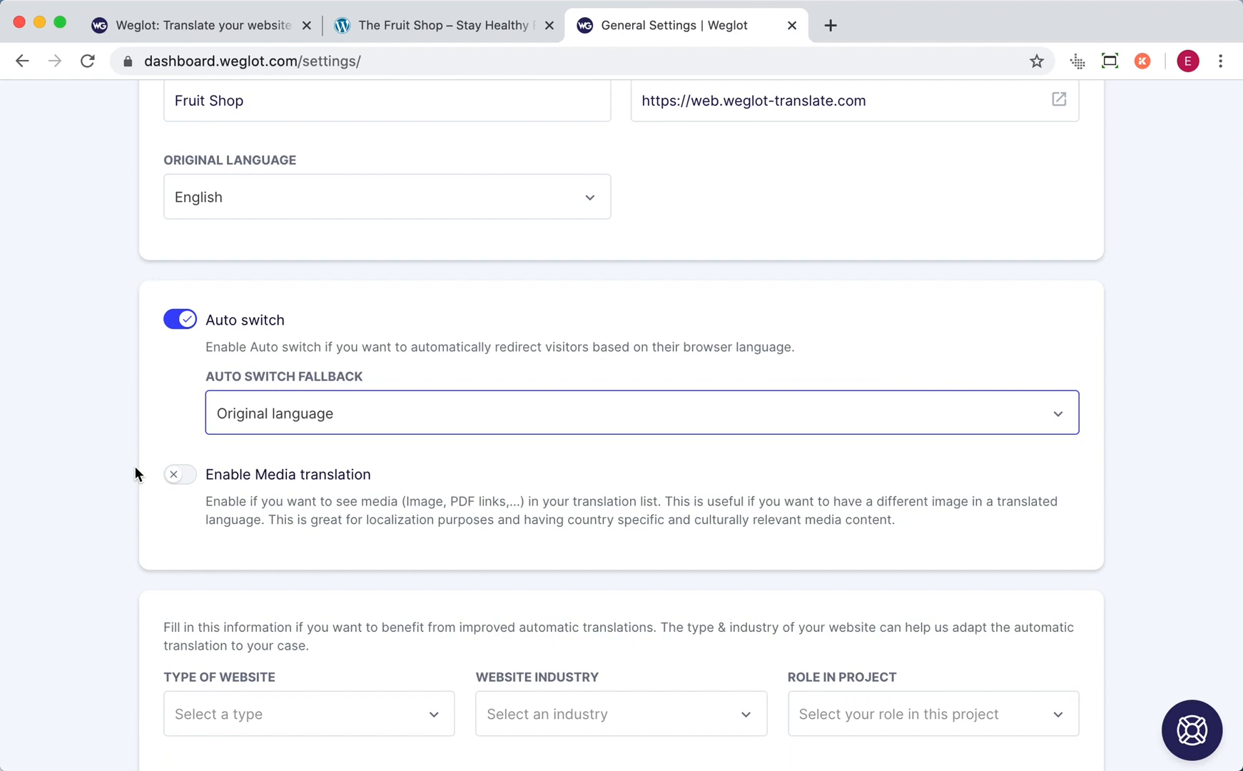
{"action": "scroll", "coordinate": [135, 467], "scroll_direction": "down", "scroll_amount": 2}
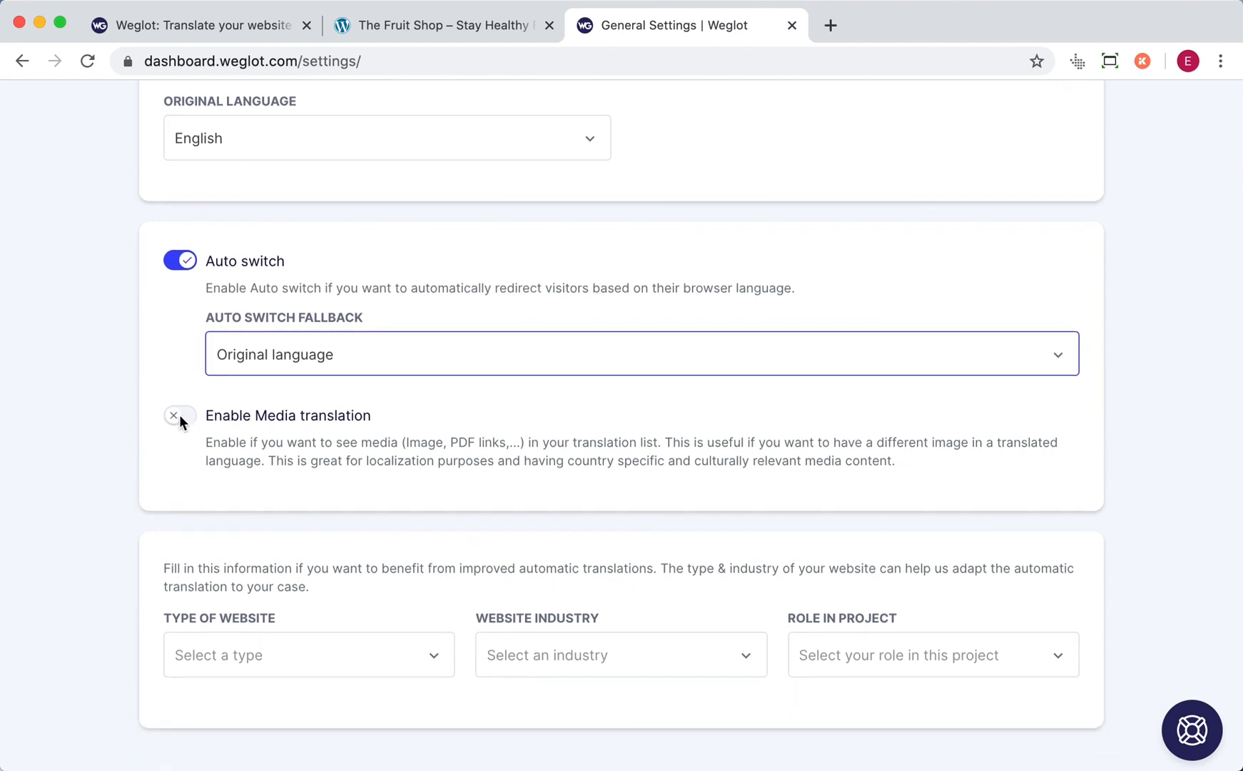
{"action": "left_click", "coordinate": [180, 418]}
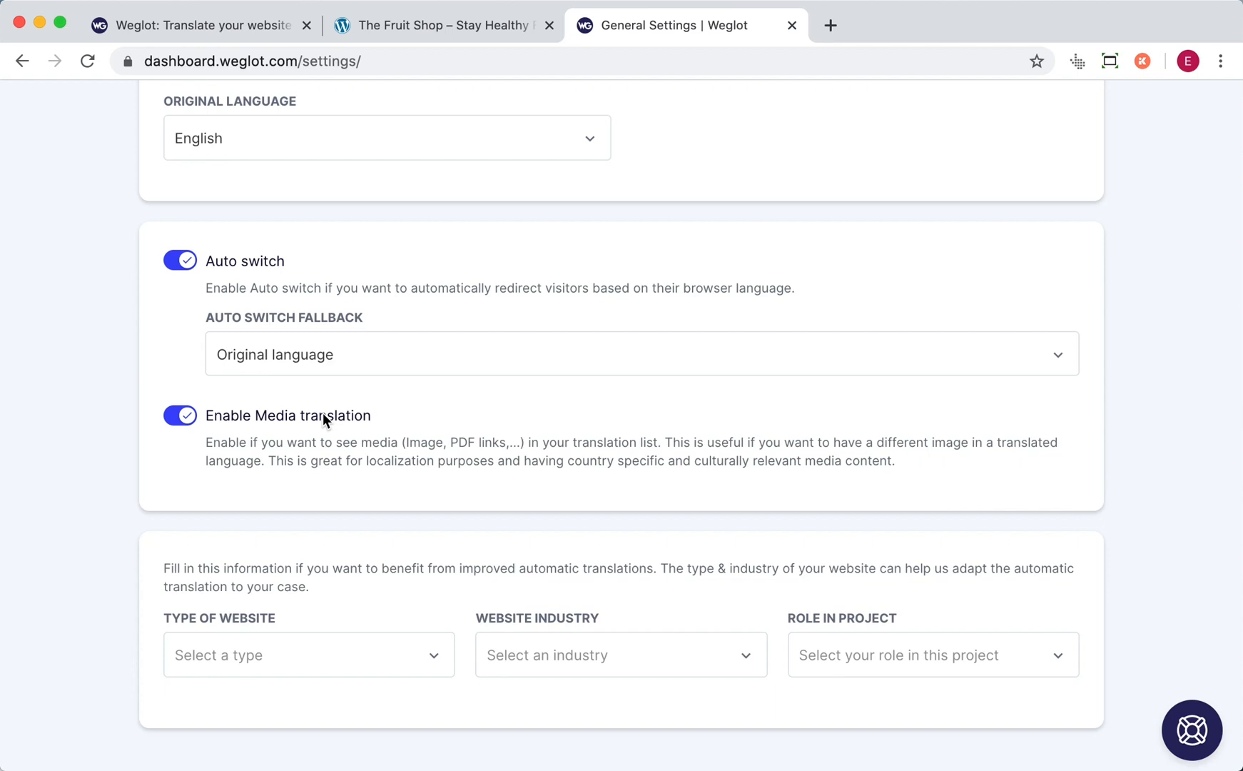
{"action": "scroll", "coordinate": [322, 416], "scroll_direction": "up", "scroll_amount": 5}
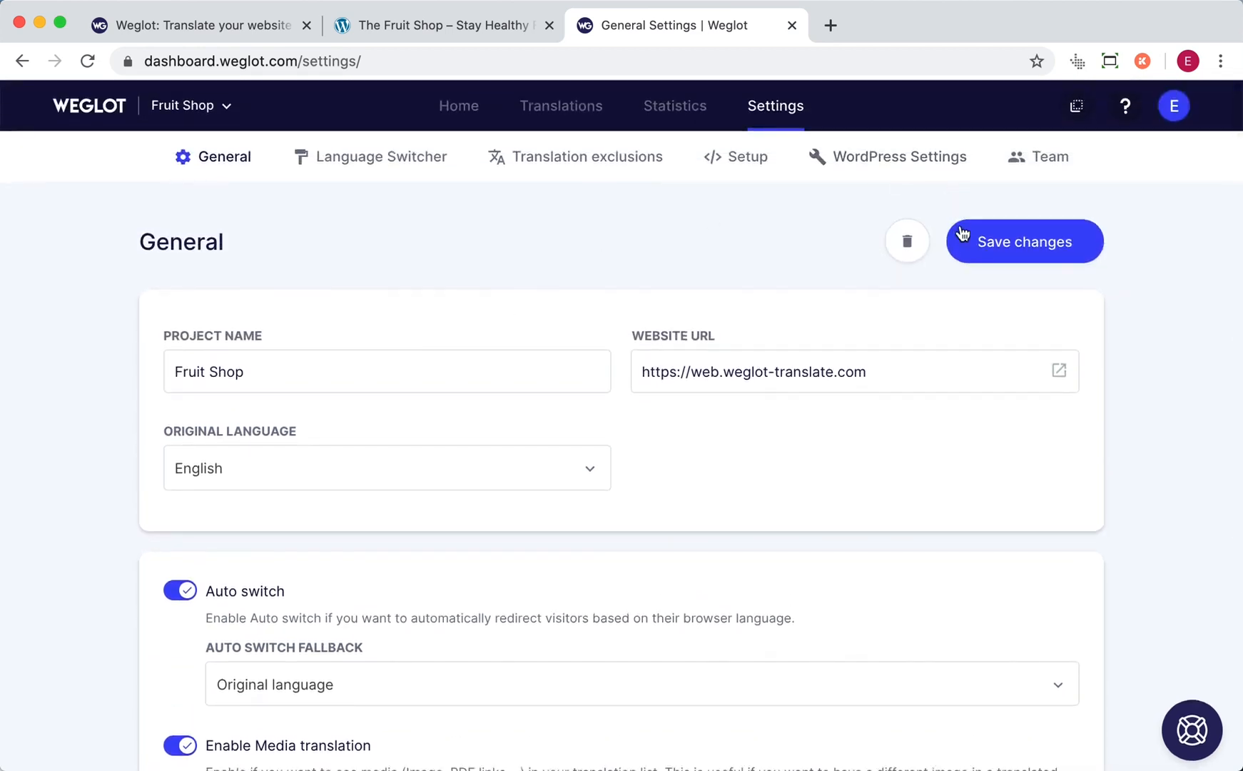
{"action": "left_click", "coordinate": [966, 237]}
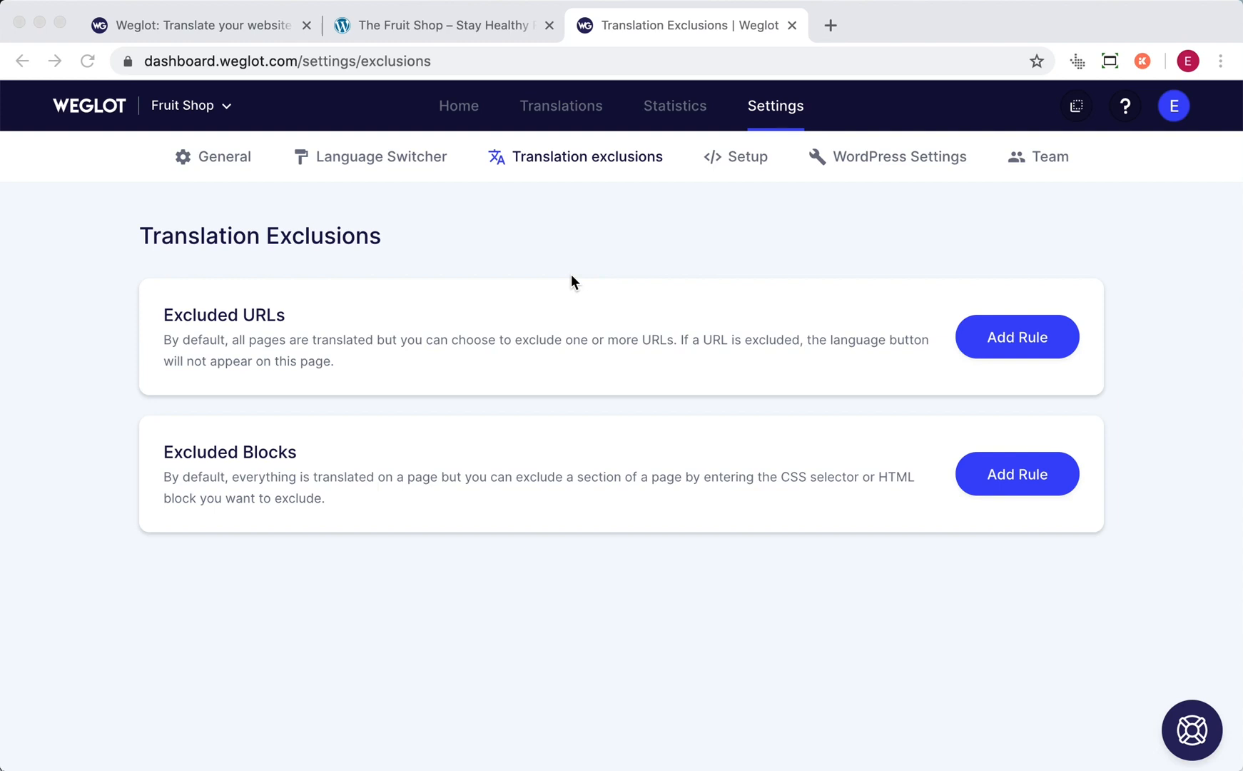
- Add an excluded URL rule that is exactly /about-us, and open a new rule for excluded blocks
{"action": "left_click", "coordinate": [1009, 339]}
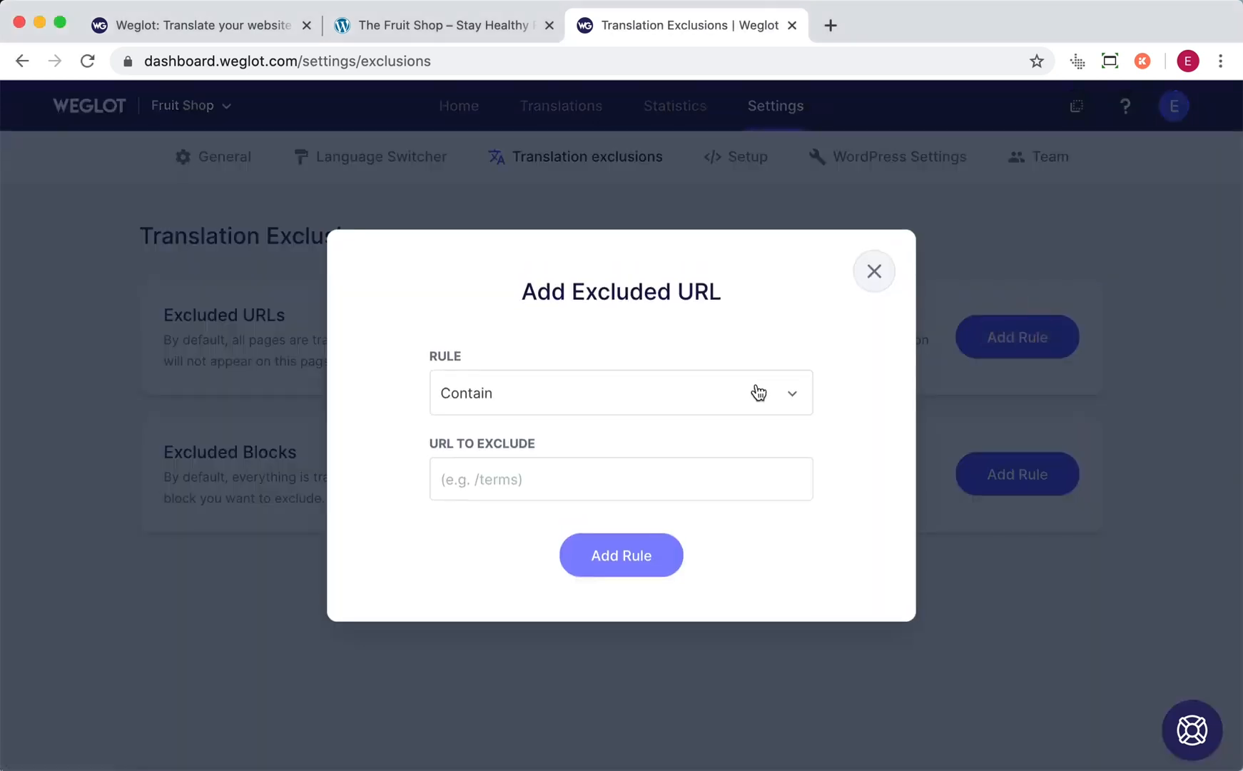
{"action": "left_click", "coordinate": [759, 392]}
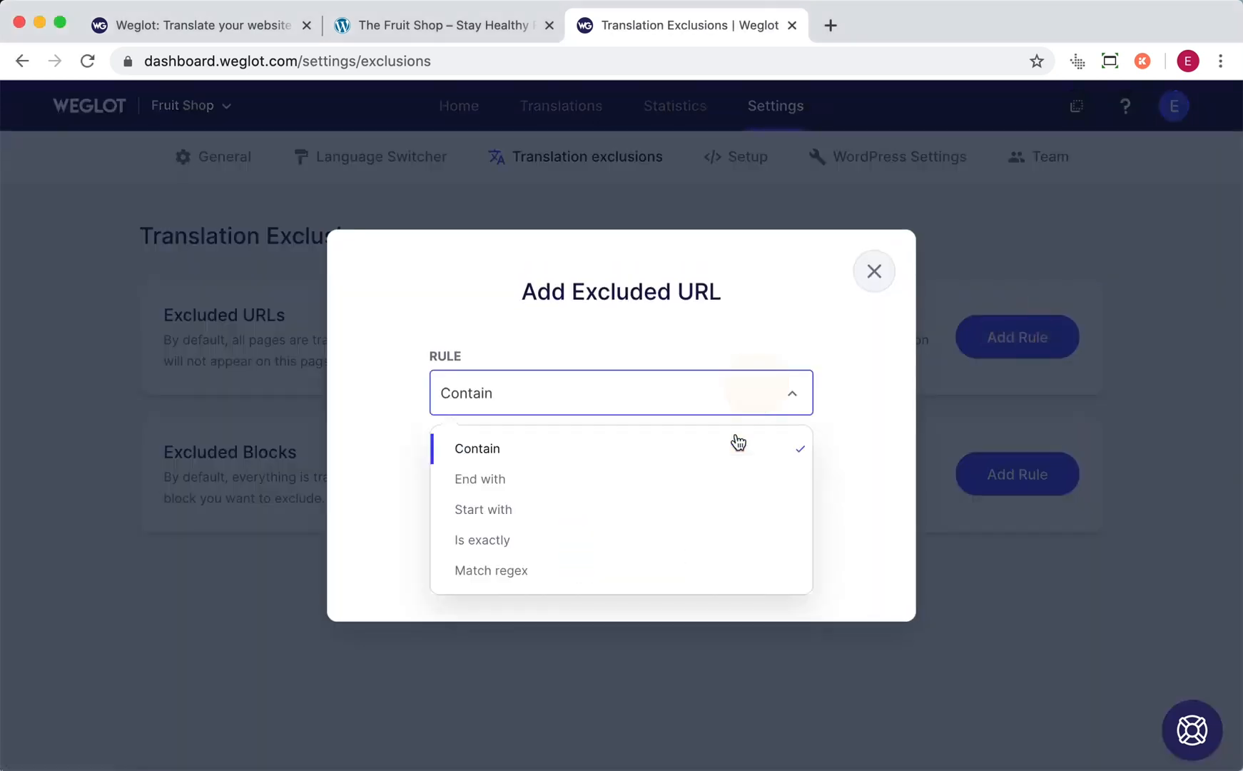
{"action": "left_click", "coordinate": [709, 533]}
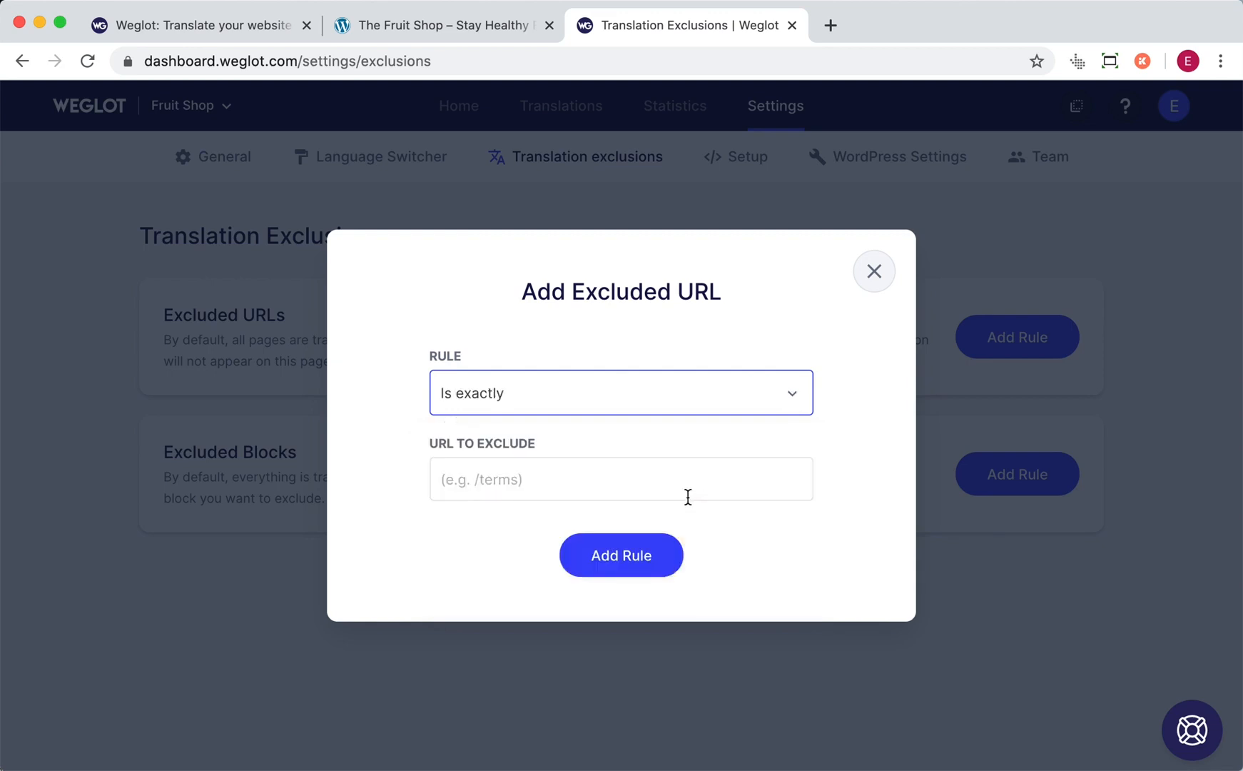
{"action": "left_click", "coordinate": [687, 498]}
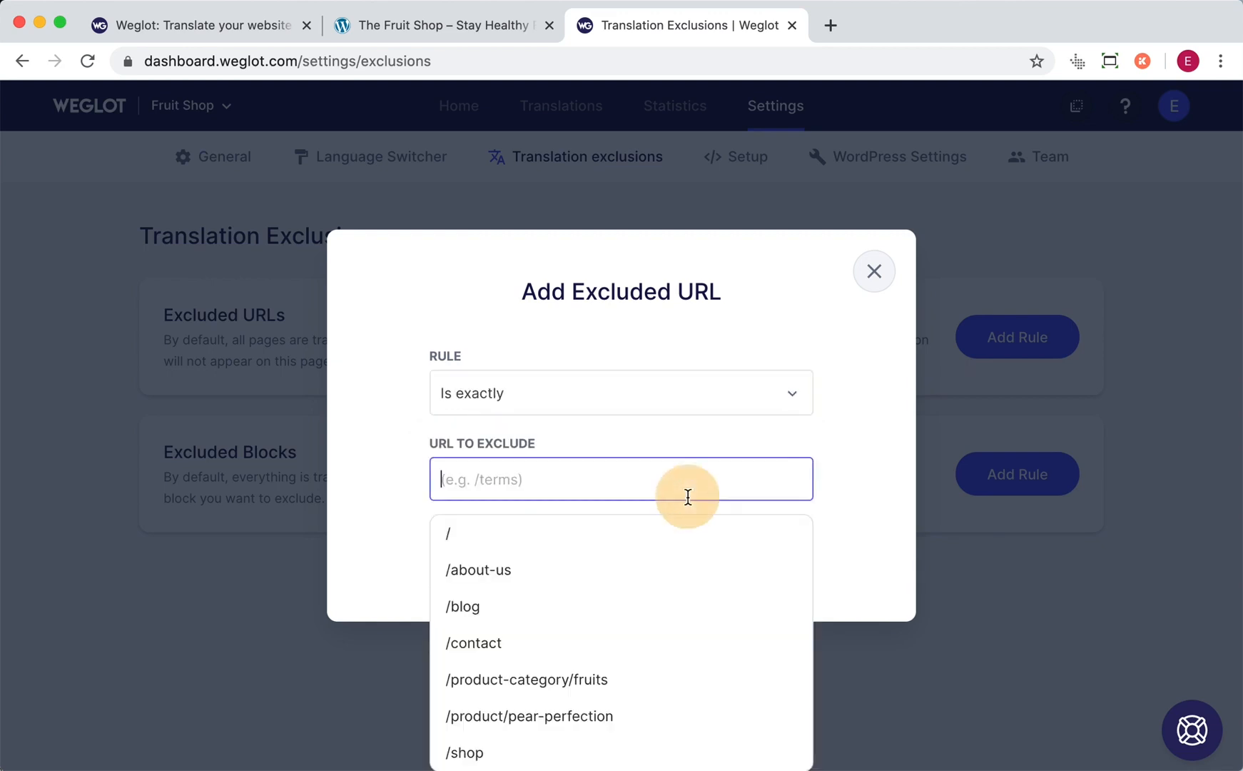
{"action": "left_click", "coordinate": [666, 572]}
{"action": "left_click", "coordinate": [636, 567]}
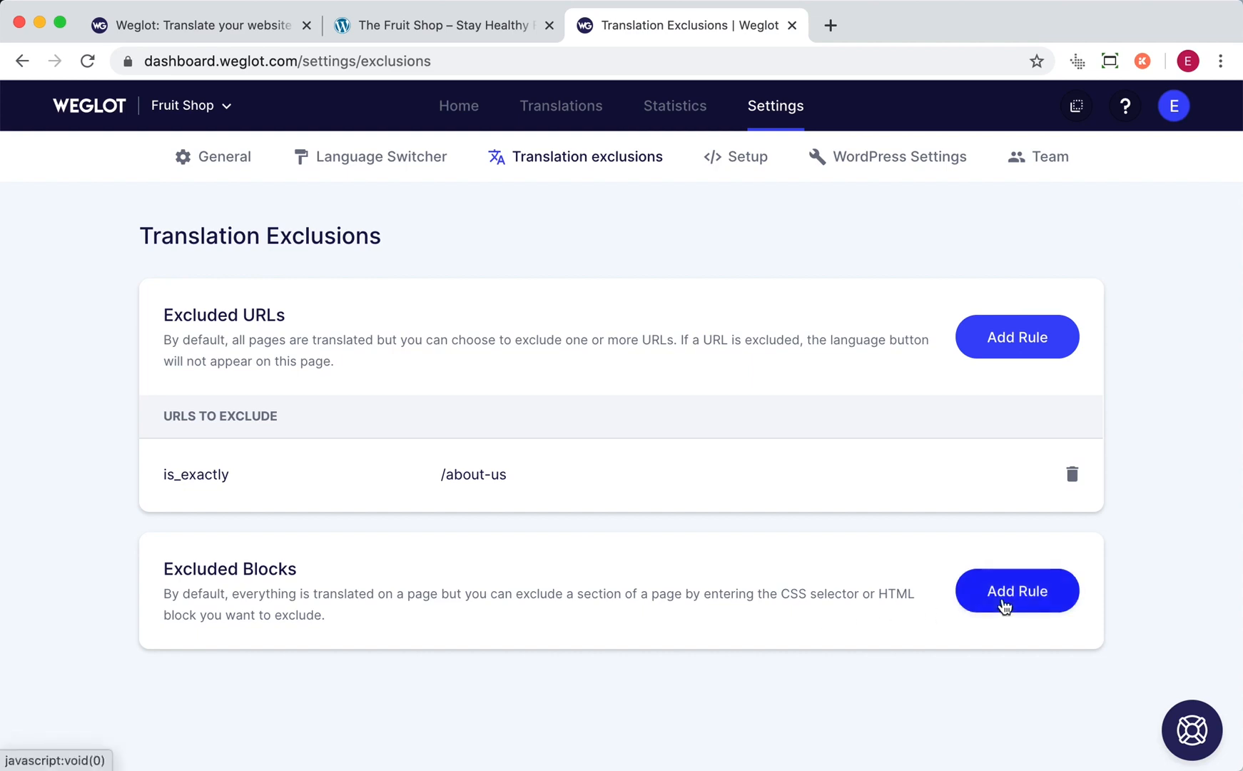
{"action": "left_click", "coordinate": [1003, 604]}
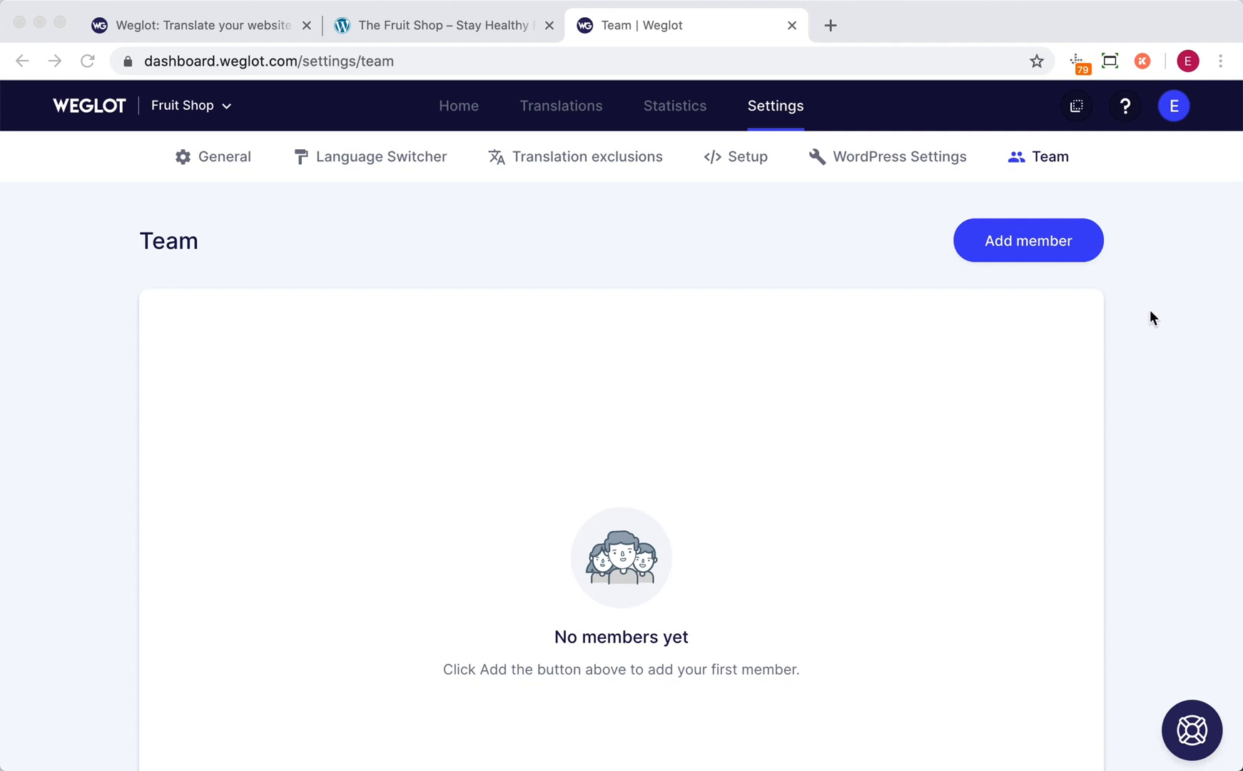
- Add a team member with the Manager role, fill in the member's email address, and save the invitation
{"action": "left_click", "coordinate": [1025, 250]}
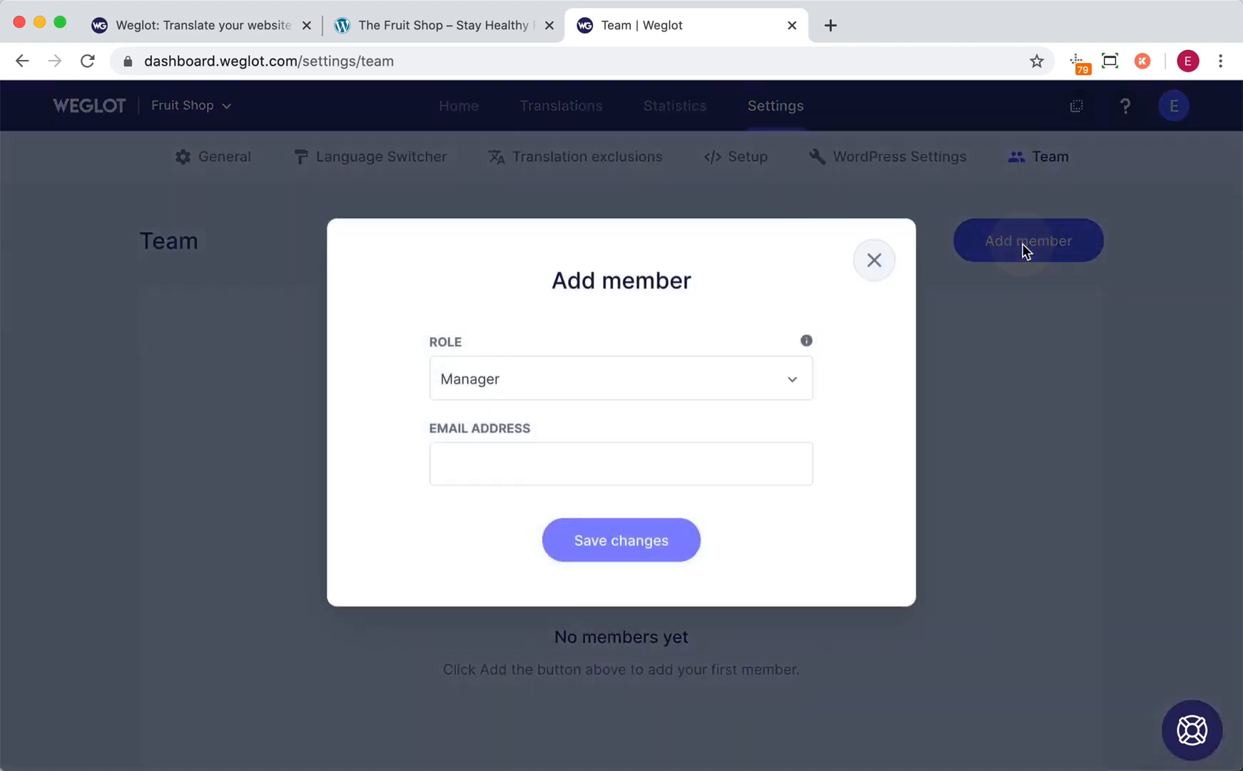
{"action": "left_click", "coordinate": [798, 397]}
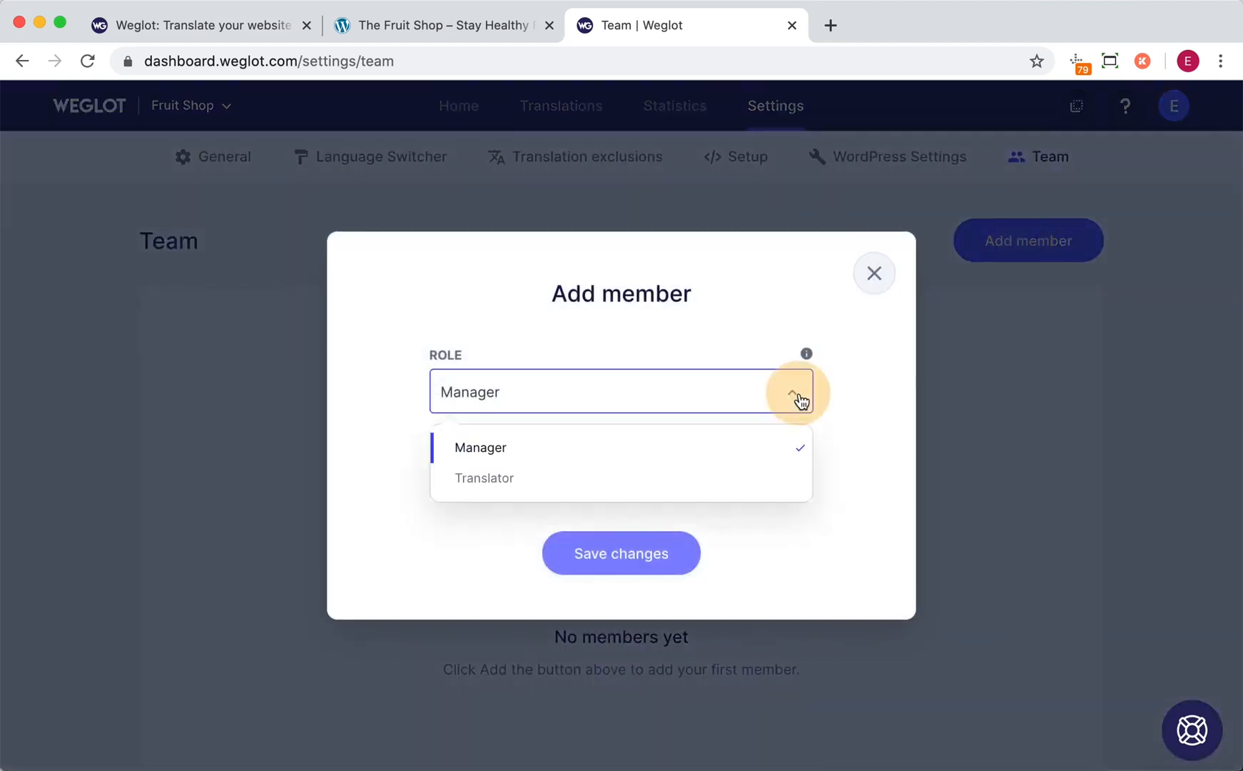
{"action": "left_click", "coordinate": [800, 400]}
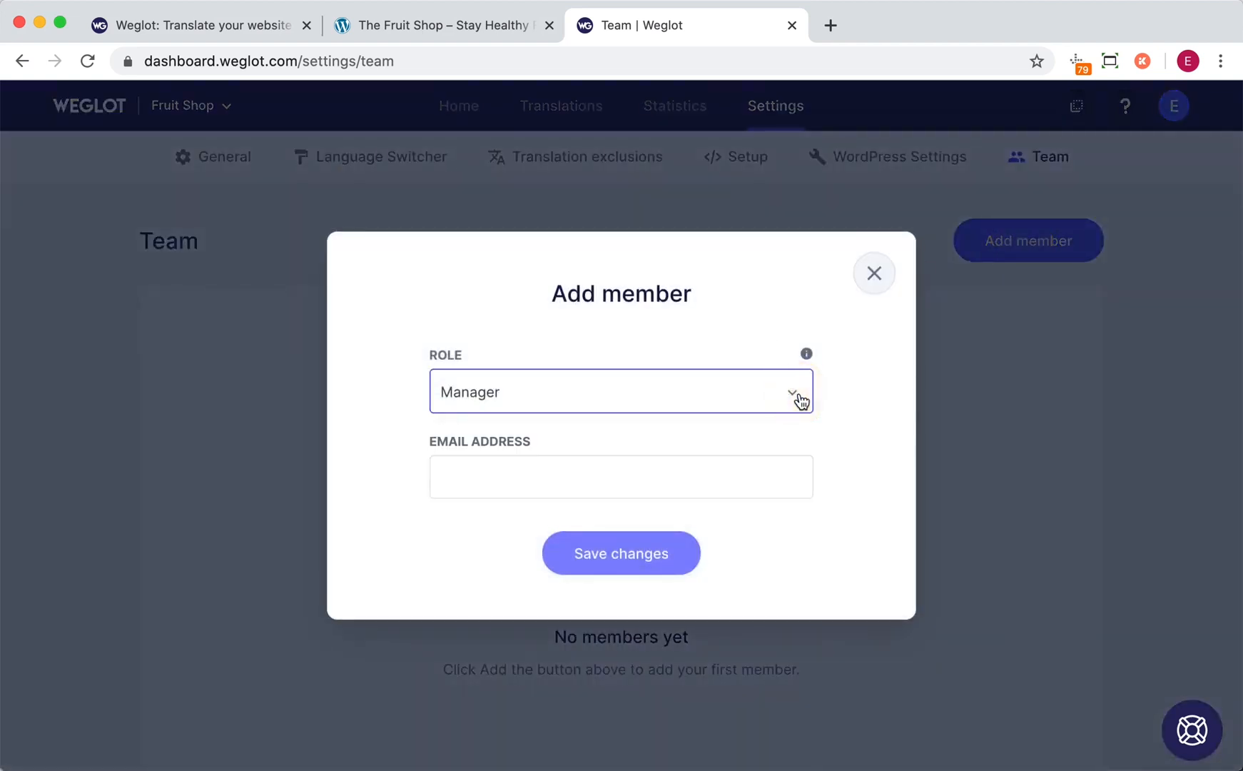
{"action": "left_click", "coordinate": [671, 473]}
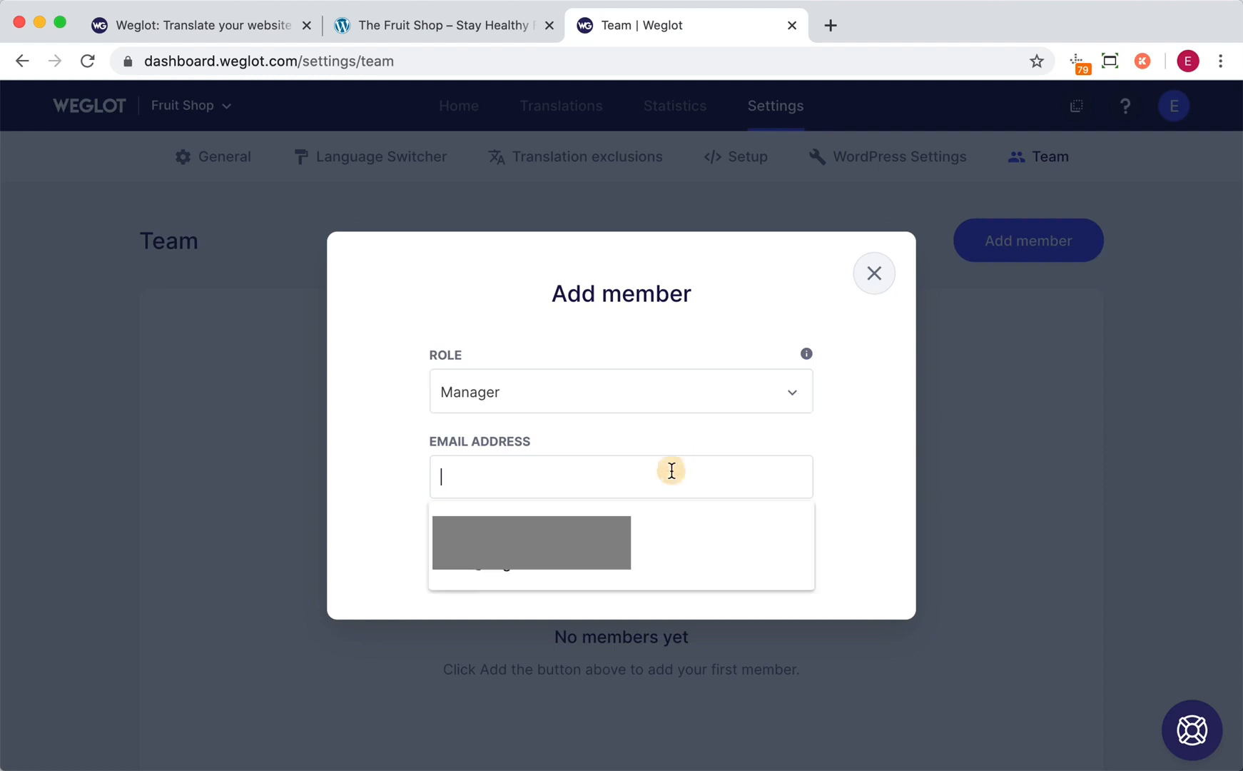
{"action": "left_click", "coordinate": [638, 513]}
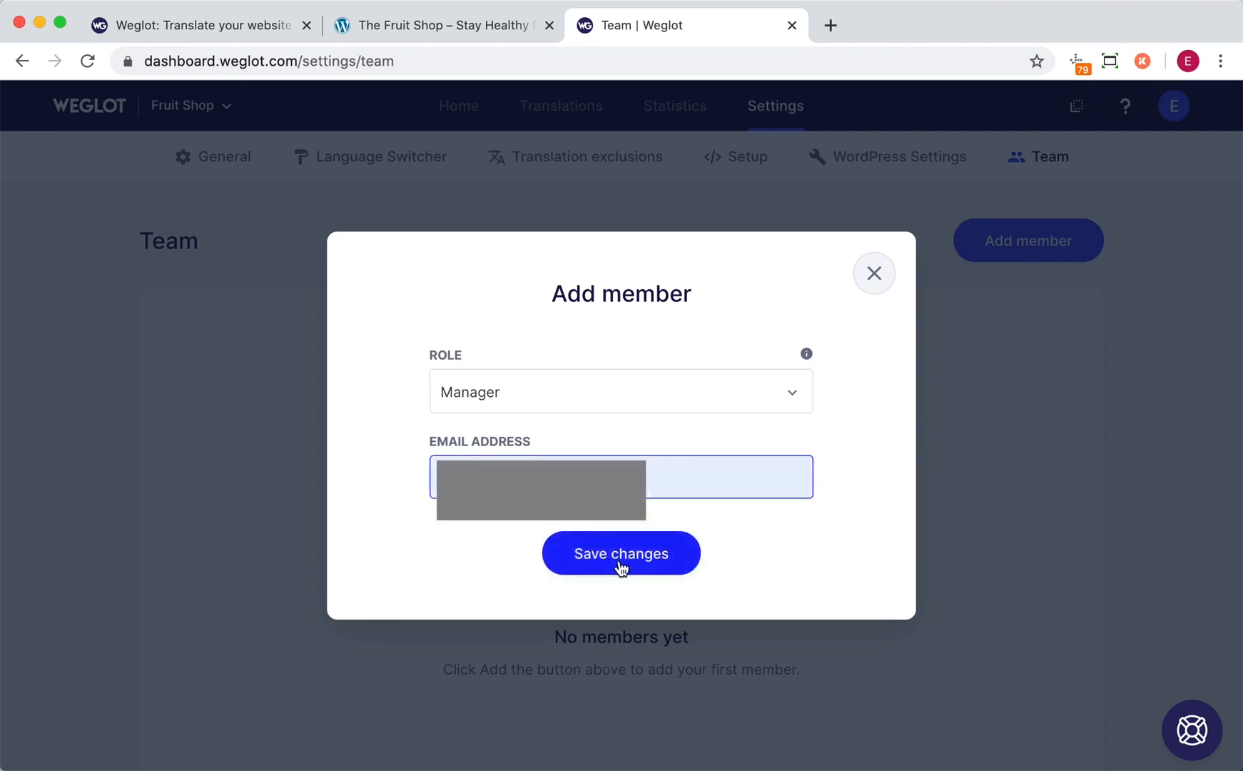
{"action": "left_click", "coordinate": [619, 560]}
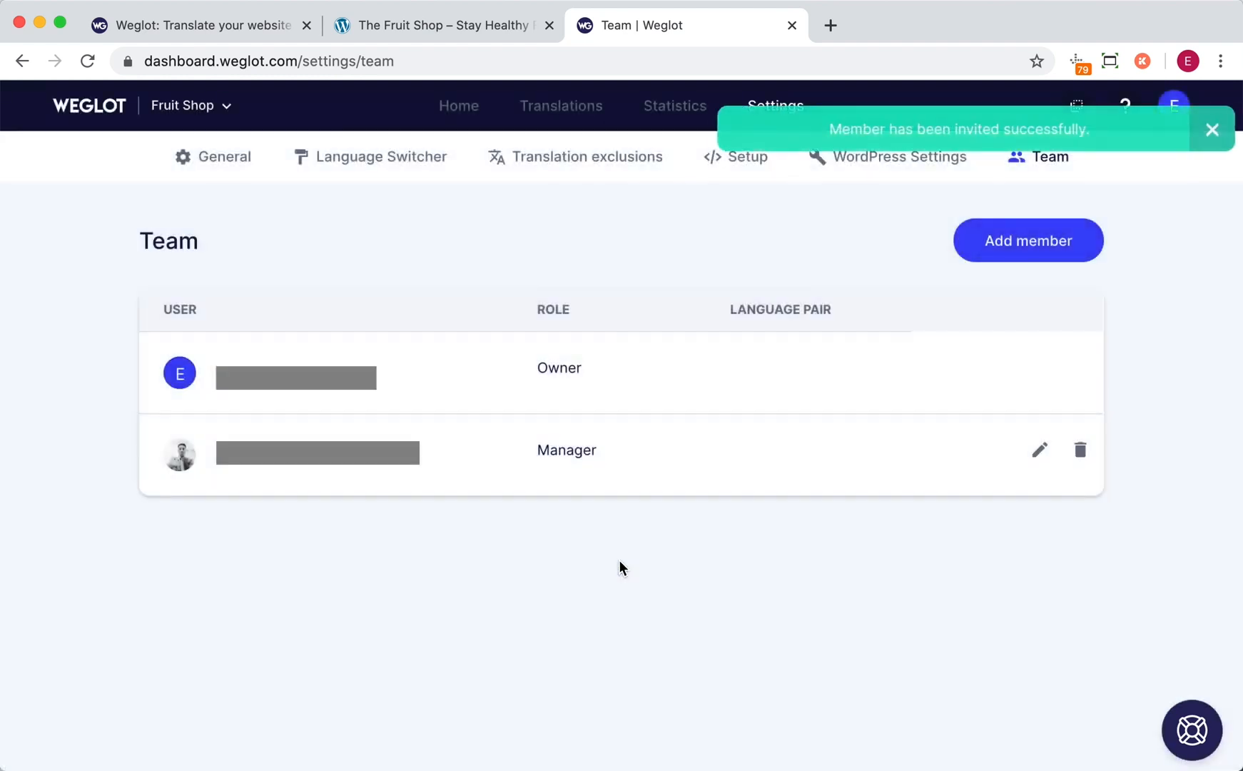